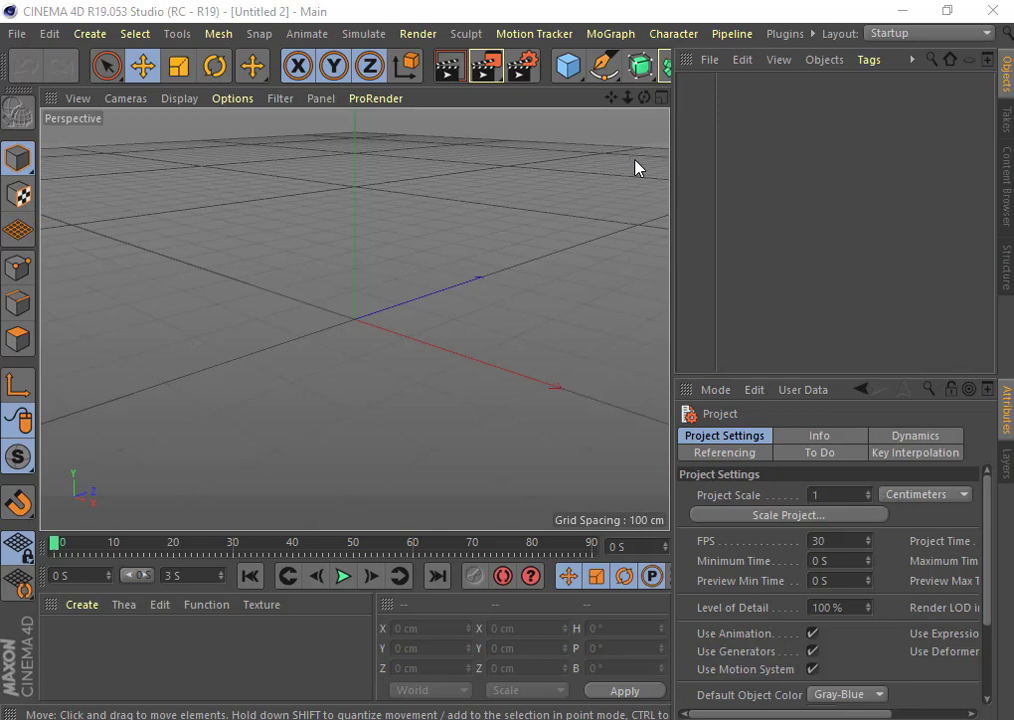
# Widen the viewport and add a Subdivision Surface object (Catmull-Clark, editor 2, renderer 3).
pyautogui.moveTo(671, 145); pyautogui.dragTo(738, 145)
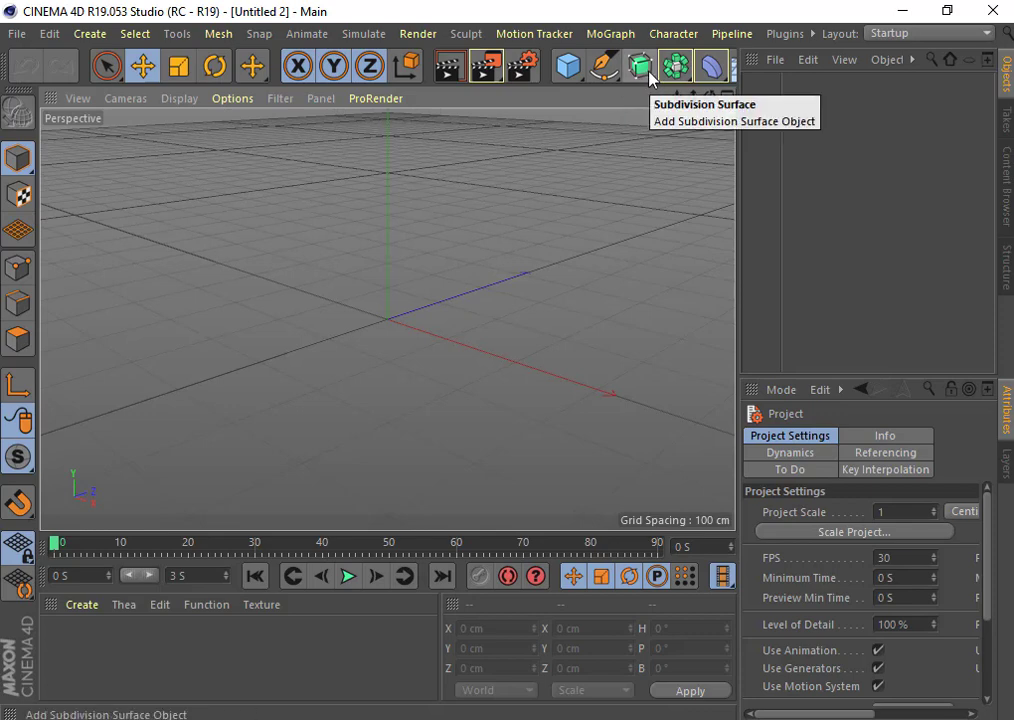
pyautogui.click(650, 78)
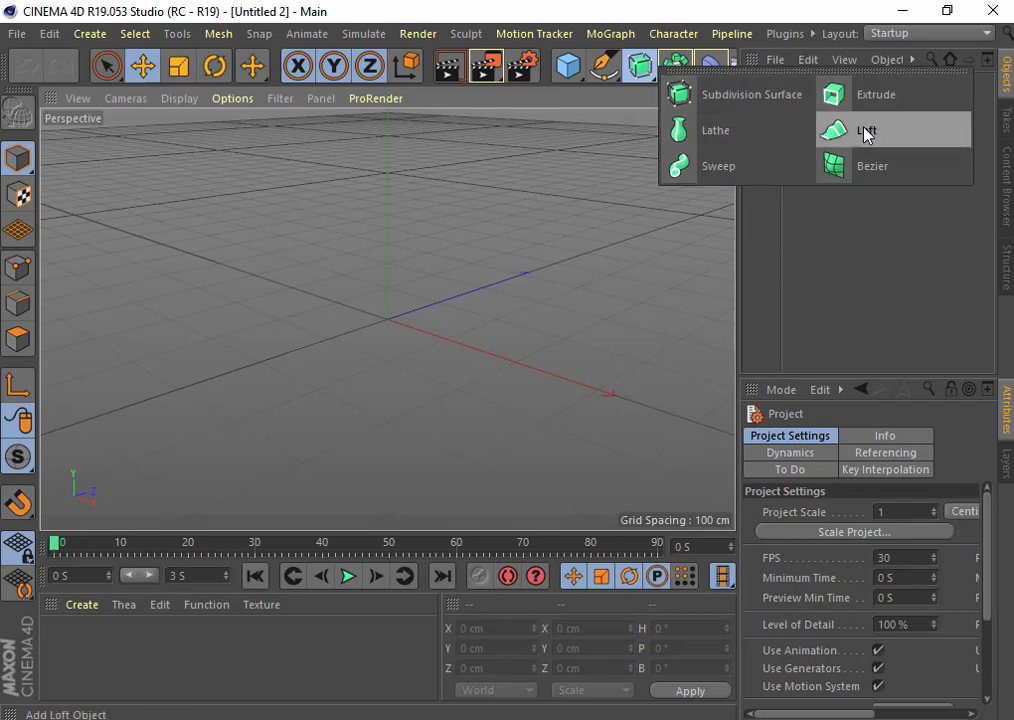
pyautogui.click(755, 106)
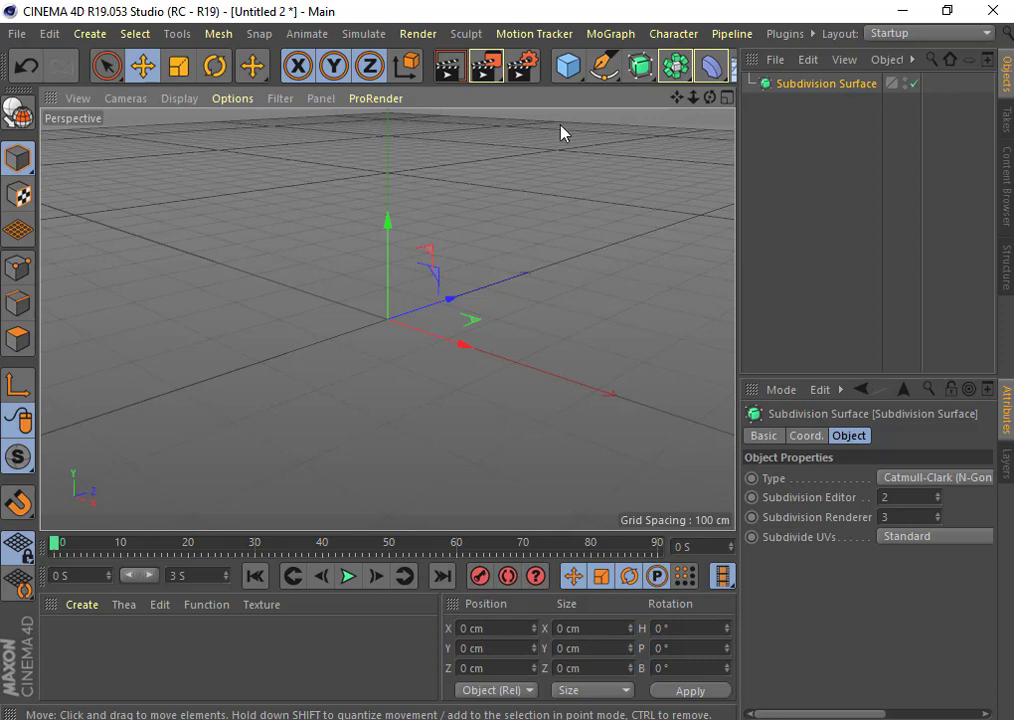
# Add a cube and drag its size handles to about 366 × 108 × 340 cm.
pyautogui.click(573, 78)
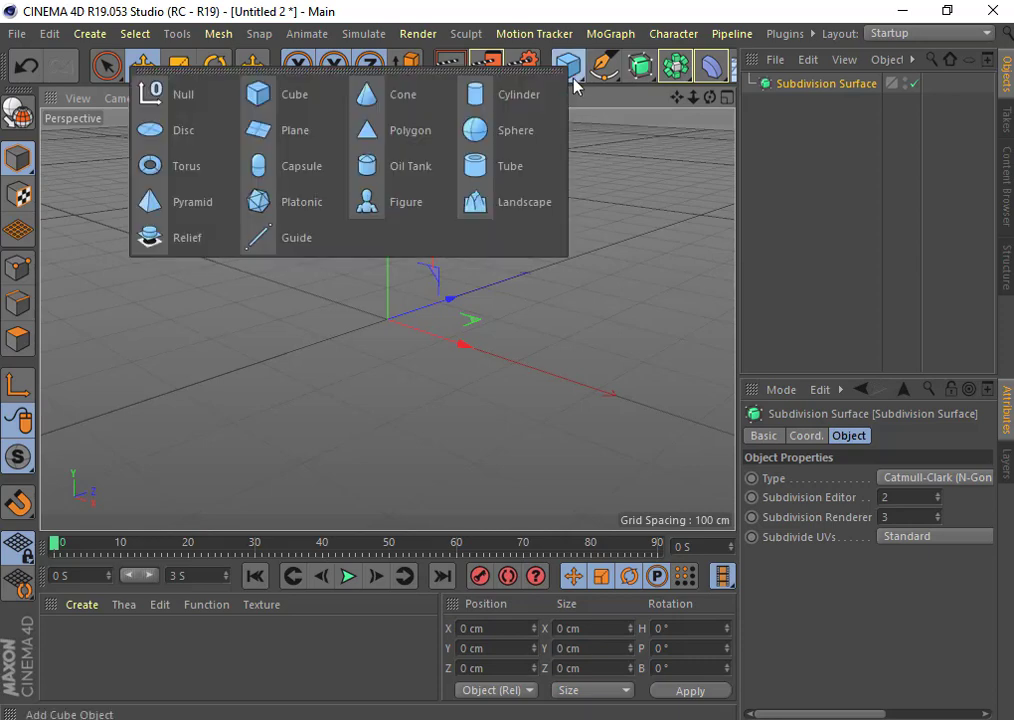
pyautogui.click(312, 96)
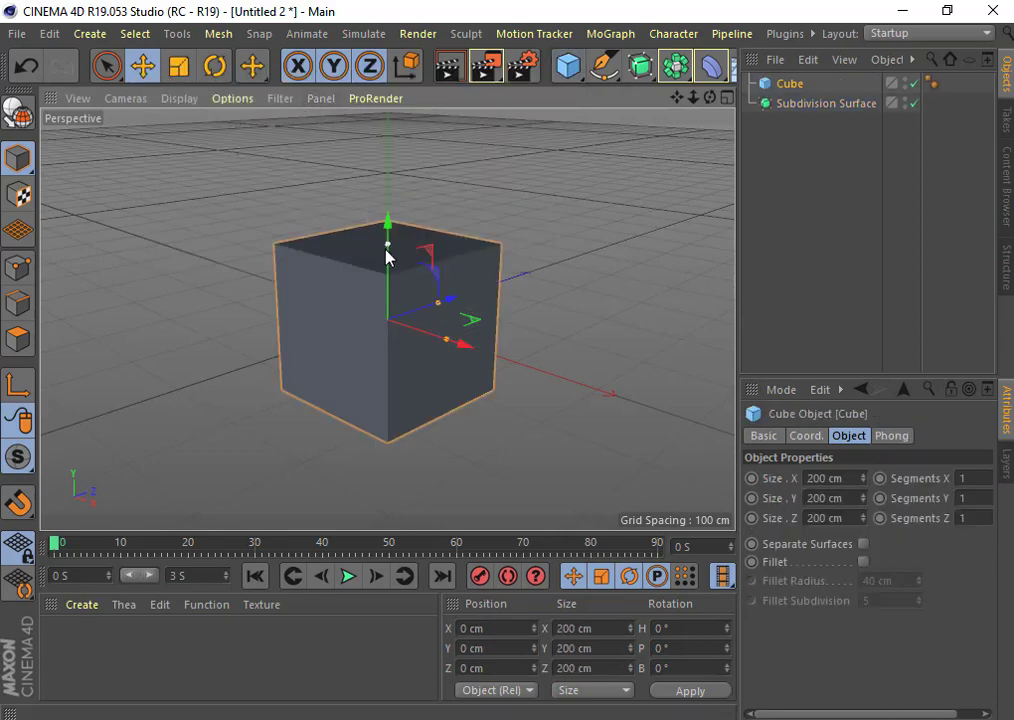
pyautogui.moveTo(386, 249); pyautogui.dragTo(380, 284)
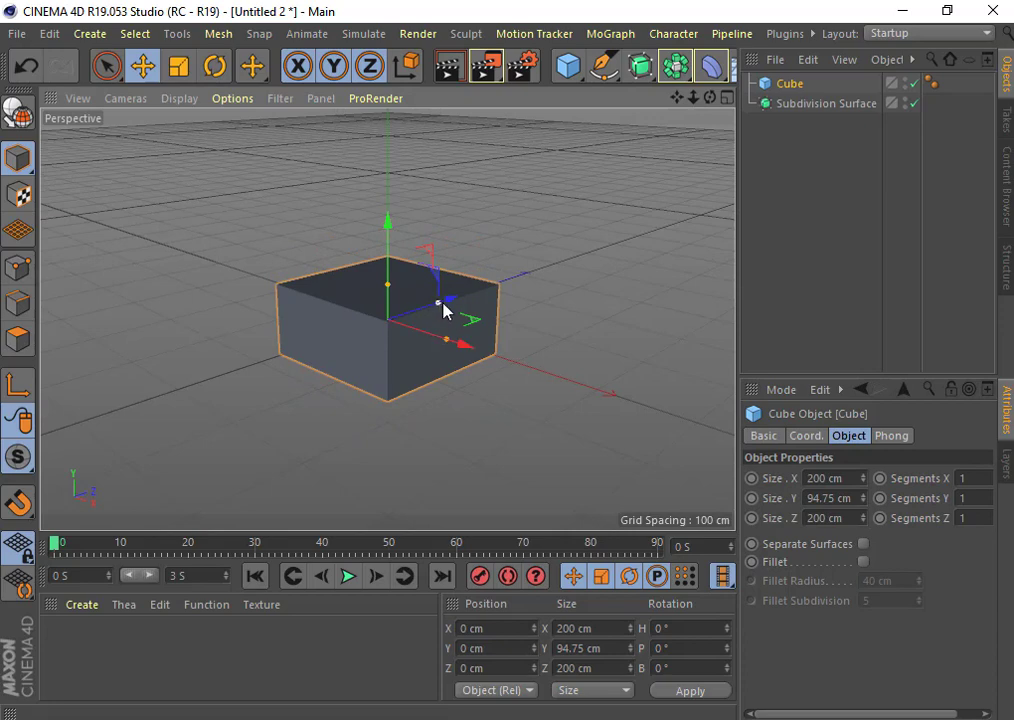
pyautogui.moveTo(437, 303); pyautogui.dragTo(453, 295)
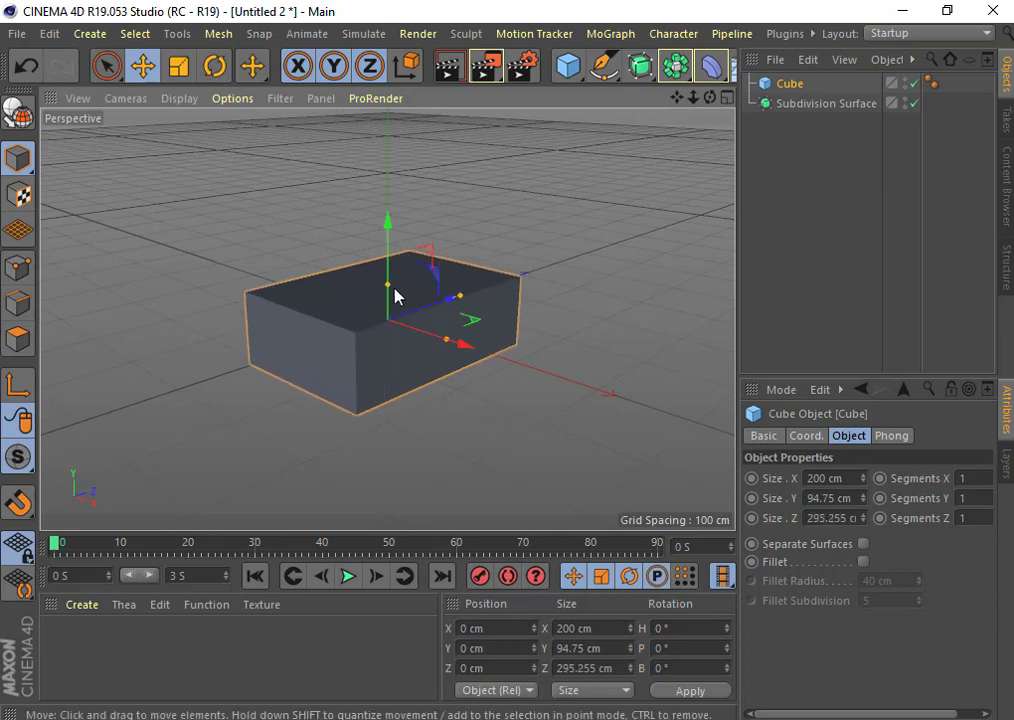
pyautogui.moveTo(389, 286)
pyautogui.mouseDown()
pyautogui.moveTo(390, 275)
pyautogui.moveTo(389, 291)
pyautogui.mouseUp()
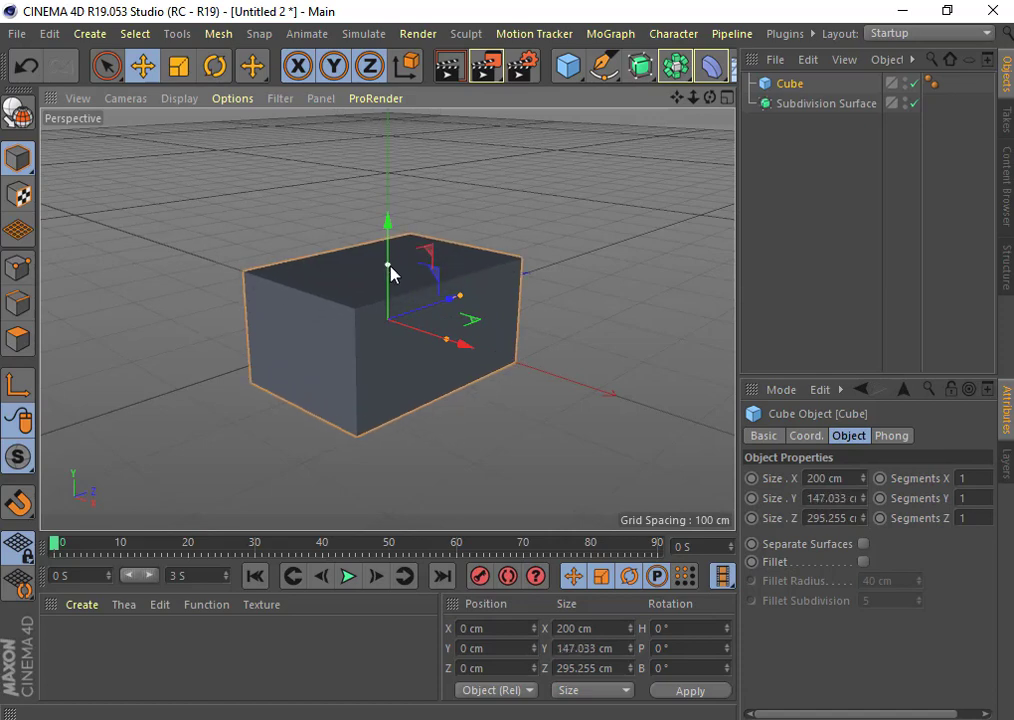
pyautogui.moveTo(446, 344); pyautogui.dragTo(484, 355)
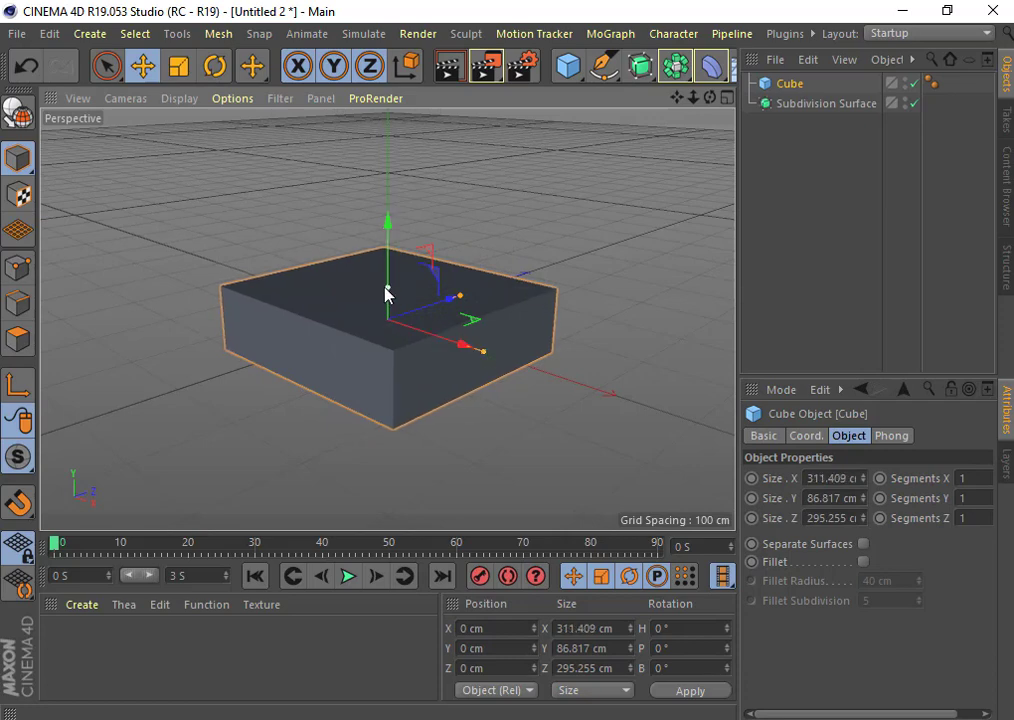
pyautogui.moveTo(386, 292)
pyautogui.mouseDown()
pyautogui.moveTo(385, 274)
pyautogui.moveTo(390, 288)
pyautogui.mouseUp()
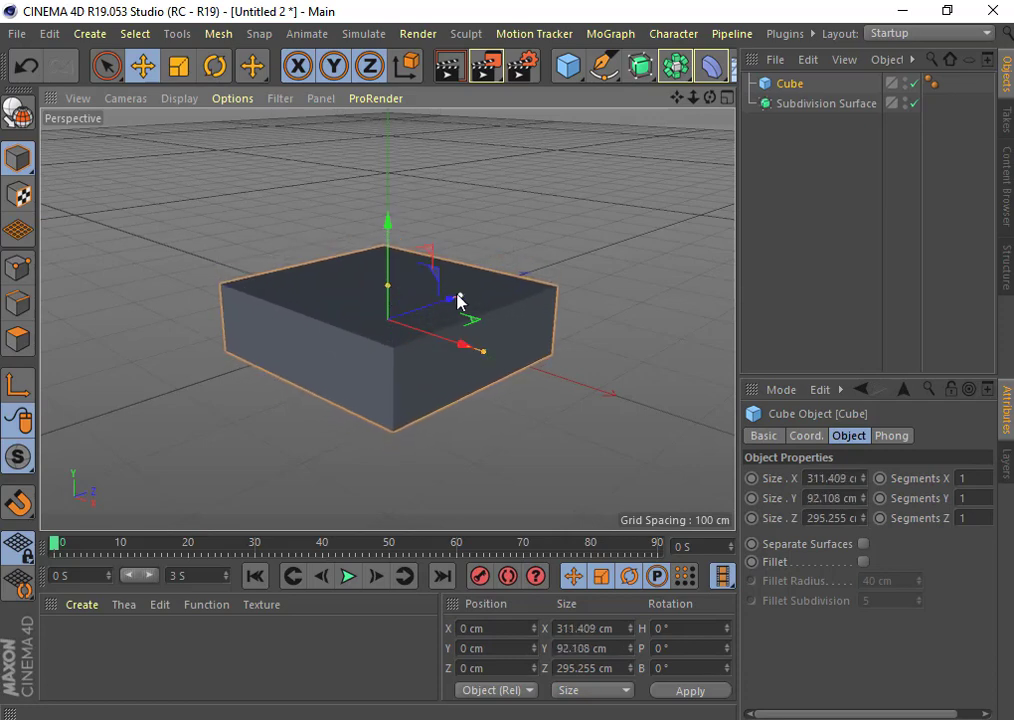
pyautogui.moveTo(457, 300); pyautogui.dragTo(437, 296)
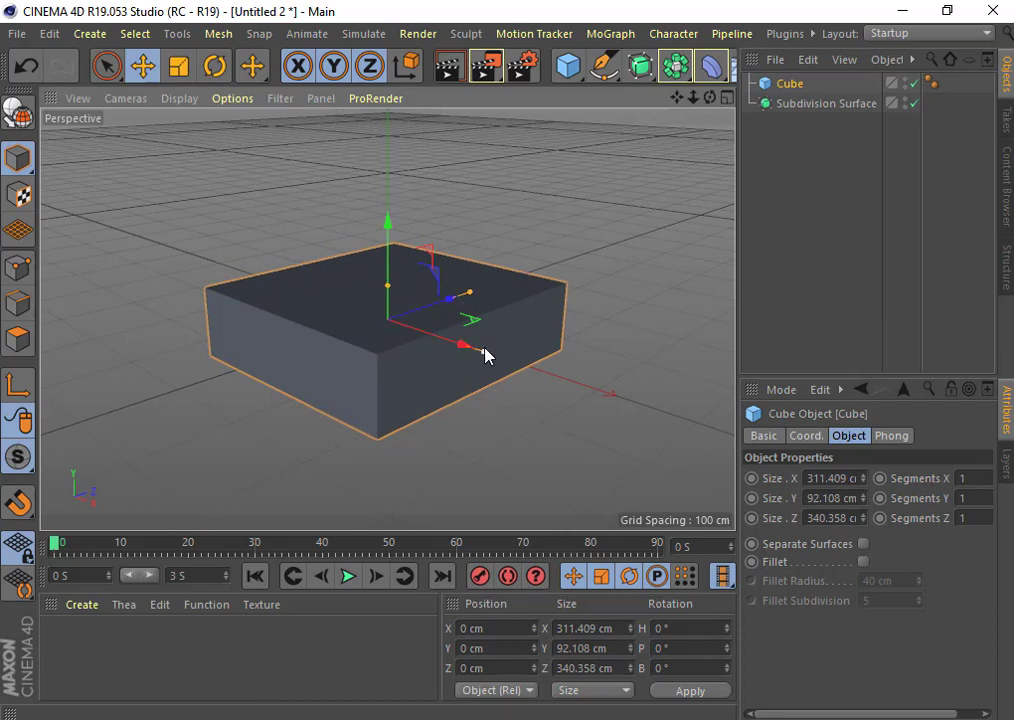
pyautogui.moveTo(487, 358); pyautogui.dragTo(504, 369)
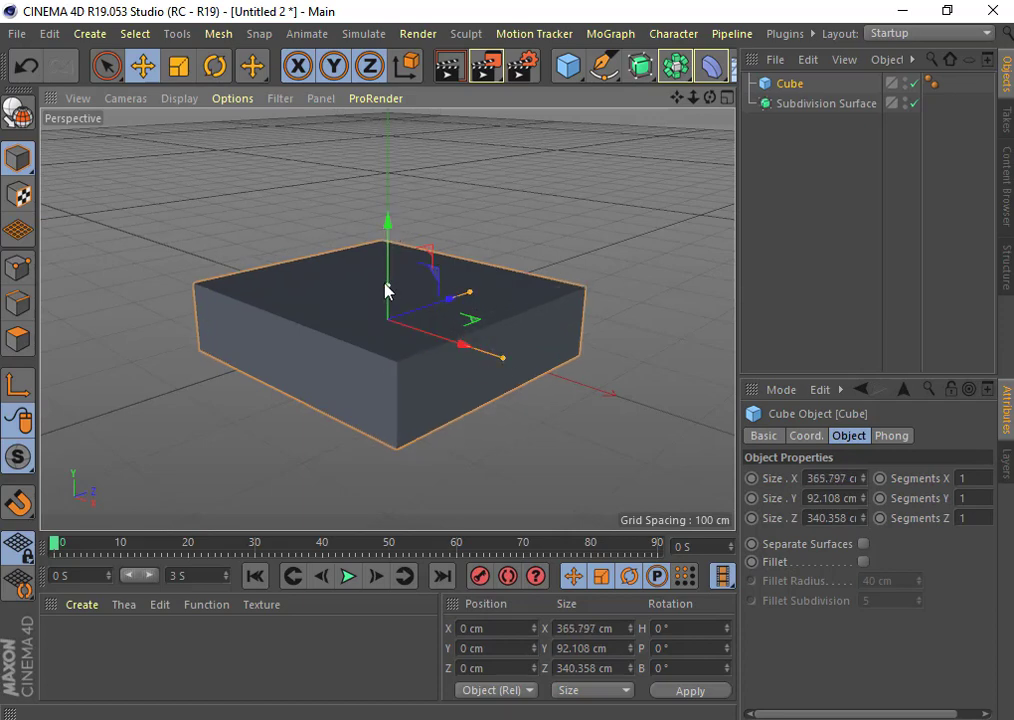
pyautogui.moveTo(387, 286)
pyautogui.mouseDown()
pyautogui.moveTo(385, 273)
pyautogui.moveTo(387, 281)
pyautogui.mouseUp()
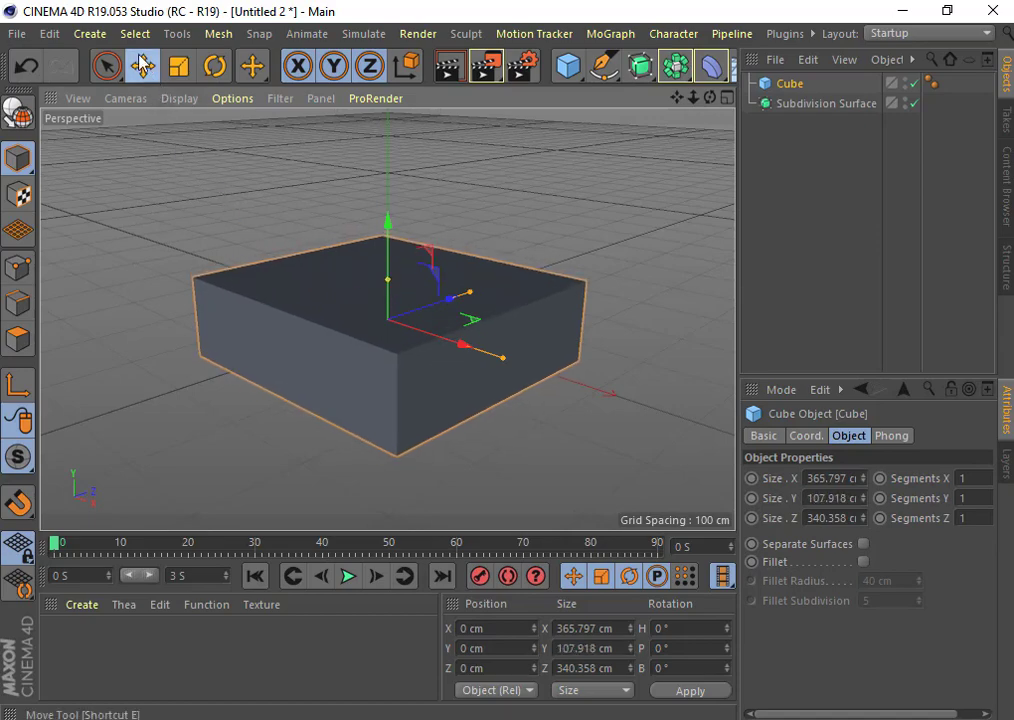
# Switch the viewport display to Gouraud Shading (Lines).
pyautogui.click(180, 98)
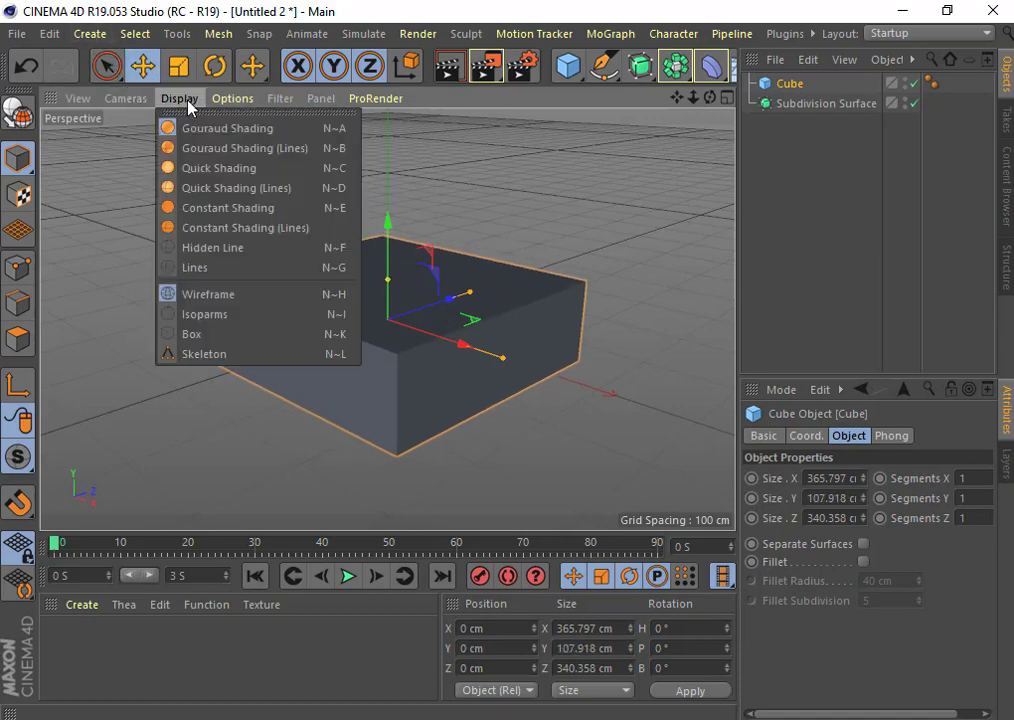
pyautogui.click(210, 150)
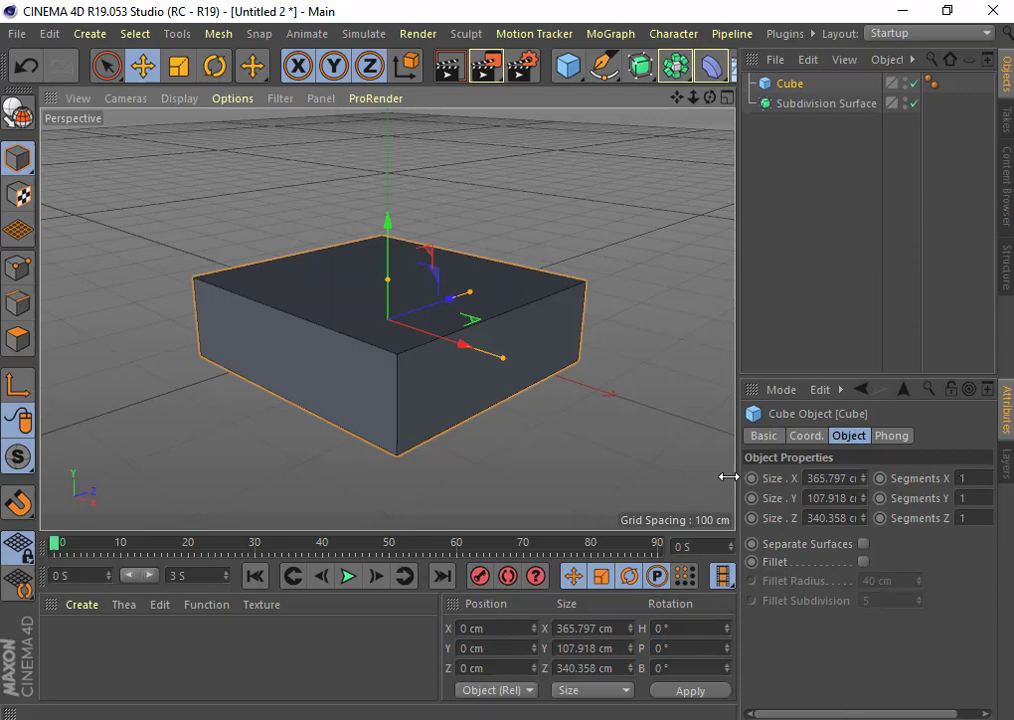
pyautogui.moveTo(737, 477); pyautogui.dragTo(707, 477)
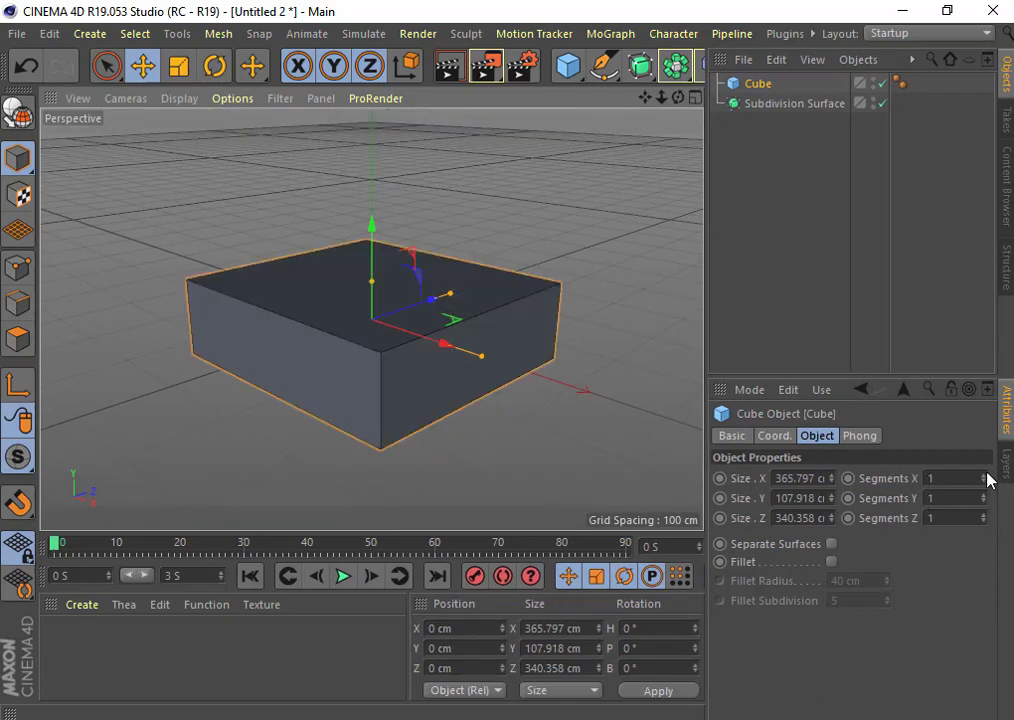
# Raise the cube's Segments X, Y and Z to 3 each.
pyautogui.click(986, 475)
pyautogui.click(986, 475)
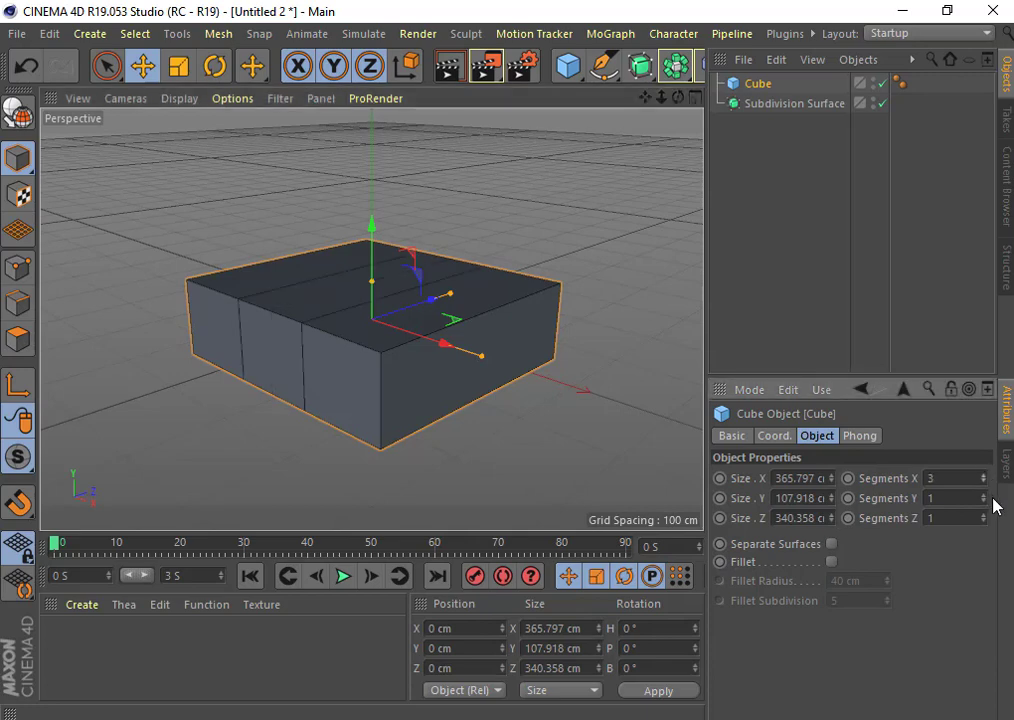
pyautogui.click(985, 495)
pyautogui.click(985, 495)
pyautogui.click(985, 514)
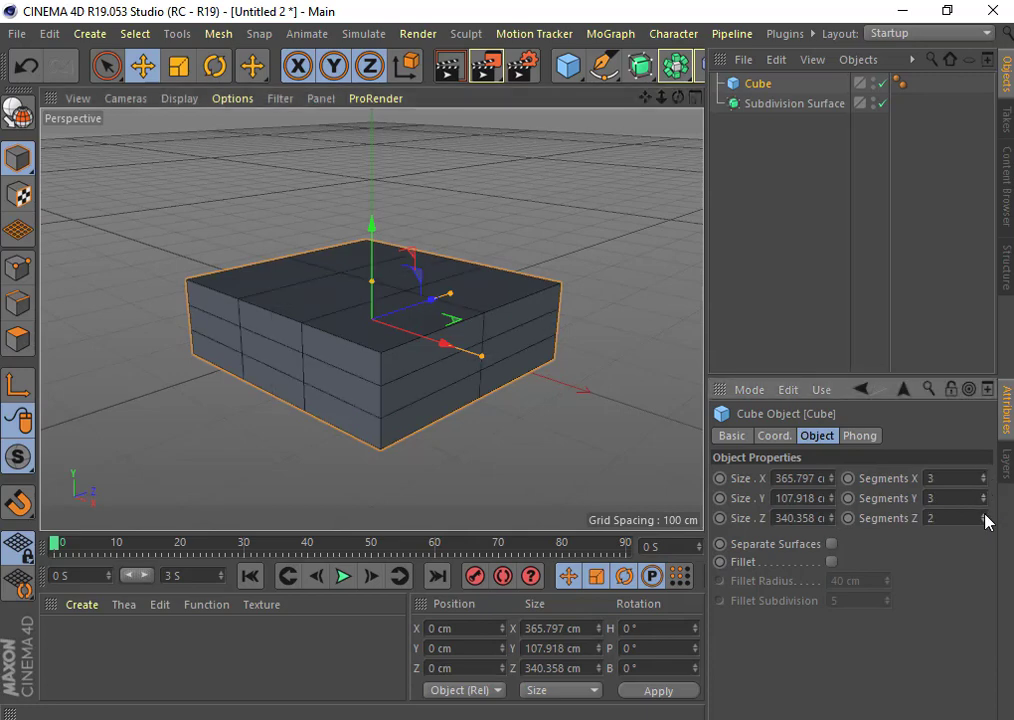
pyautogui.click(985, 514)
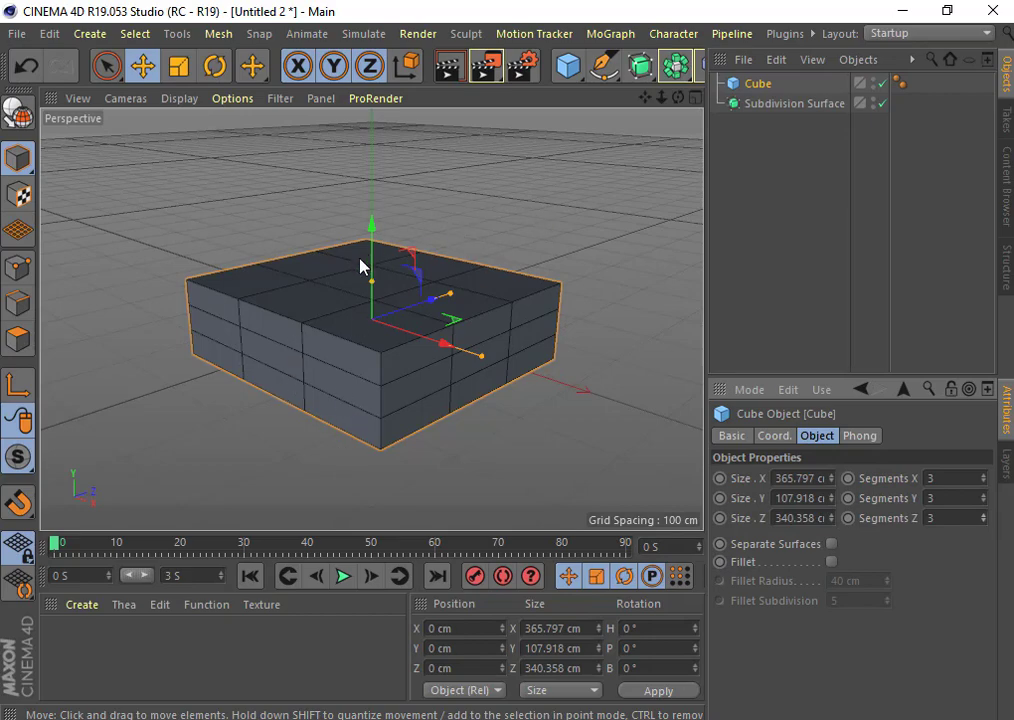
# Reselect the cube, make it editable, and switch to Polygons mode.
pyautogui.click(280, 226)
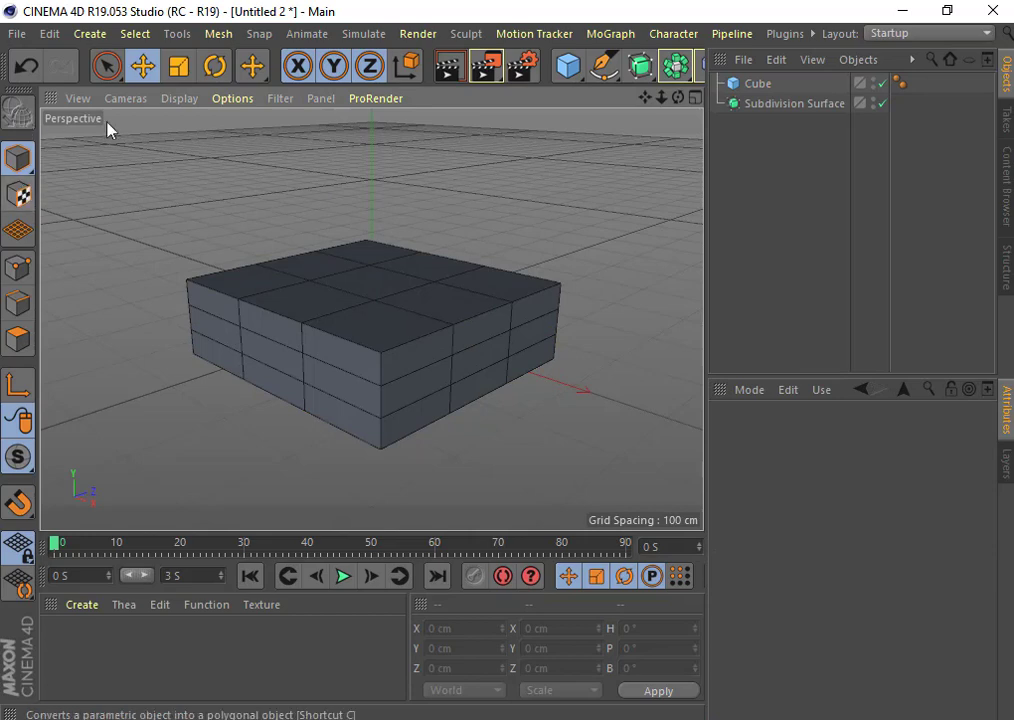
pyautogui.click(760, 85)
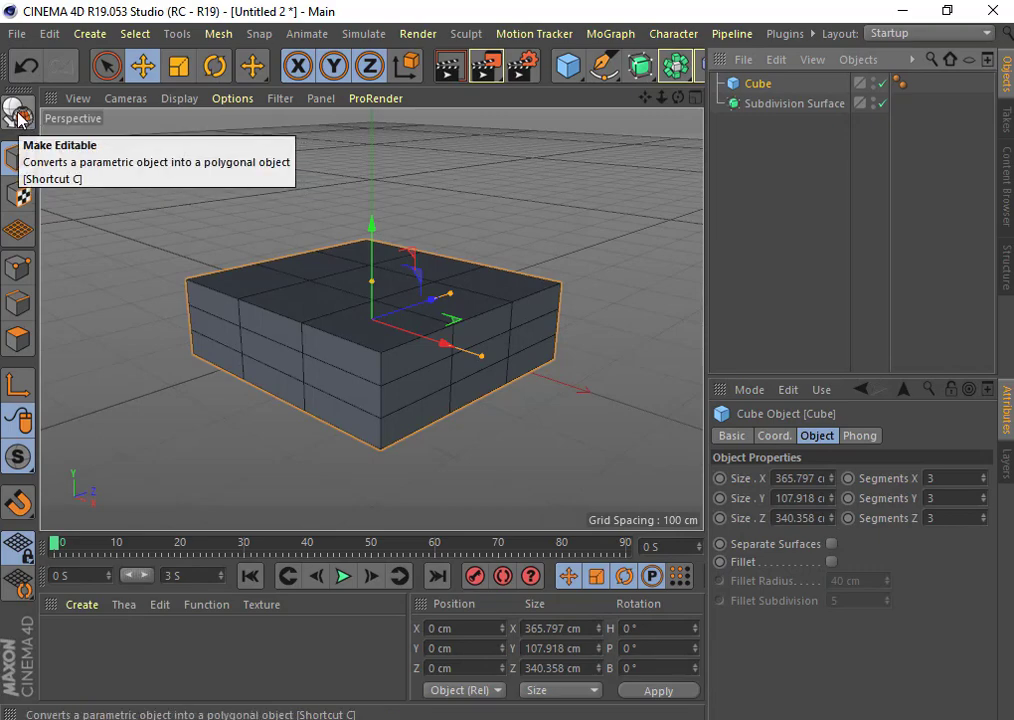
pyautogui.click(18, 112)
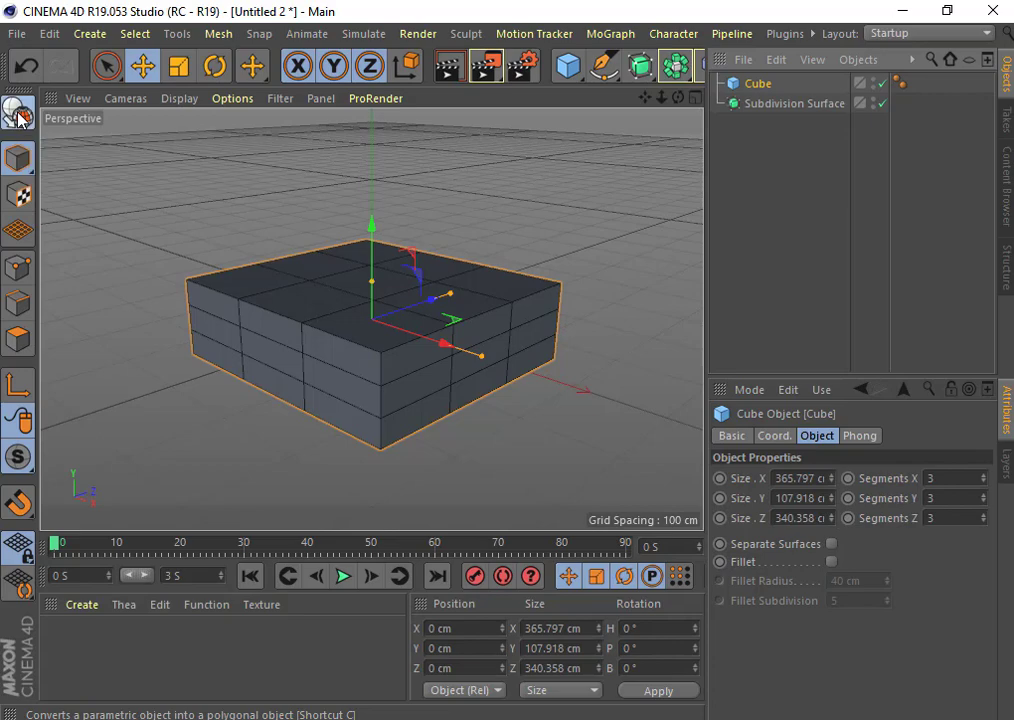
pyautogui.click(18, 341)
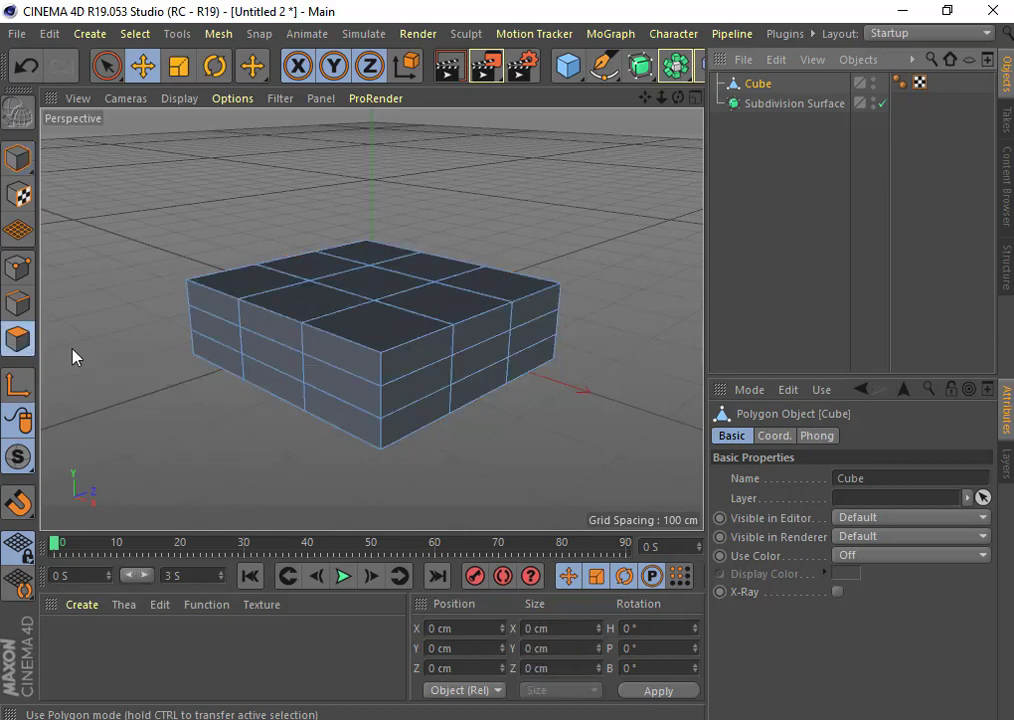
# Live-select all nine polygons of the top 3 × 3 grid, back row through front row.
pyautogui.click(259, 293)
pyautogui.keyDown('shift'); pyautogui.click(310, 268); pyautogui.keyUp('shift')
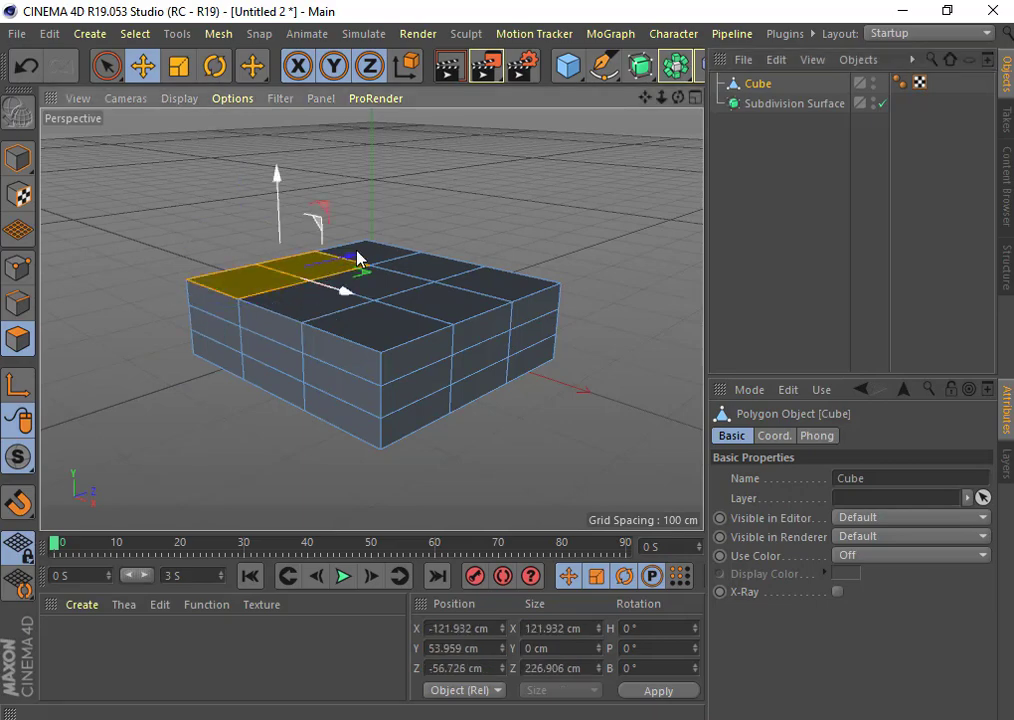
pyautogui.keyDown('shift'); pyautogui.click(365, 255); pyautogui.keyUp('shift')
pyautogui.keyDown('shift'); pyautogui.click(416, 280); pyautogui.keyUp('shift')
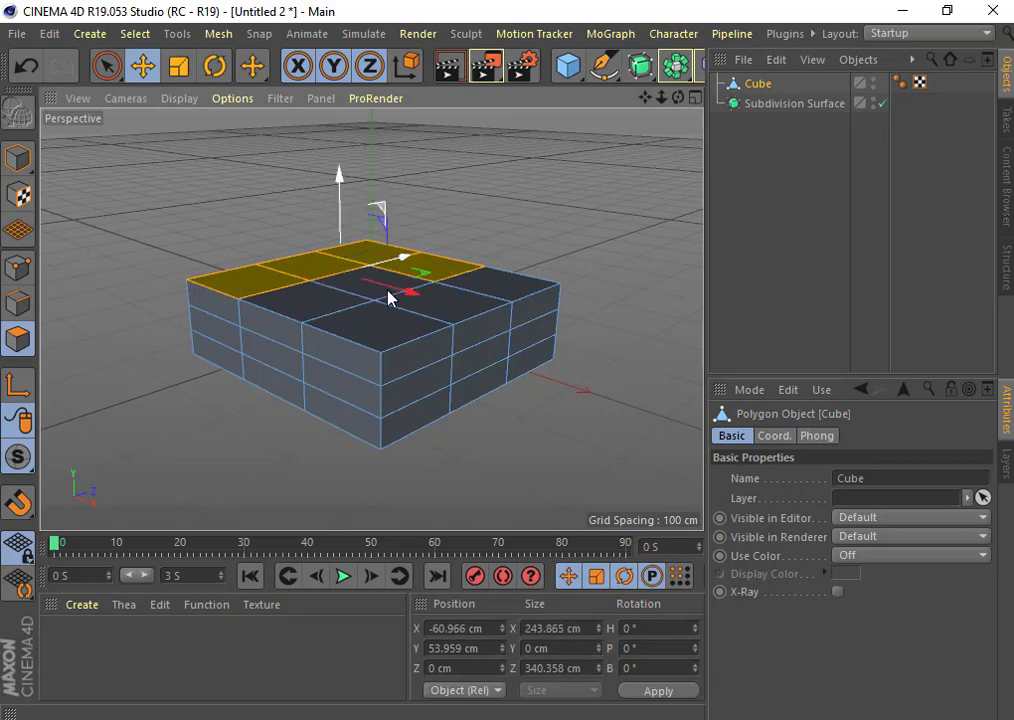
pyautogui.keyDown('shift'); pyautogui.click(354, 294); pyautogui.keyUp('shift')
pyautogui.keyDown('shift'); pyautogui.click(324, 318); pyautogui.keyUp('shift')
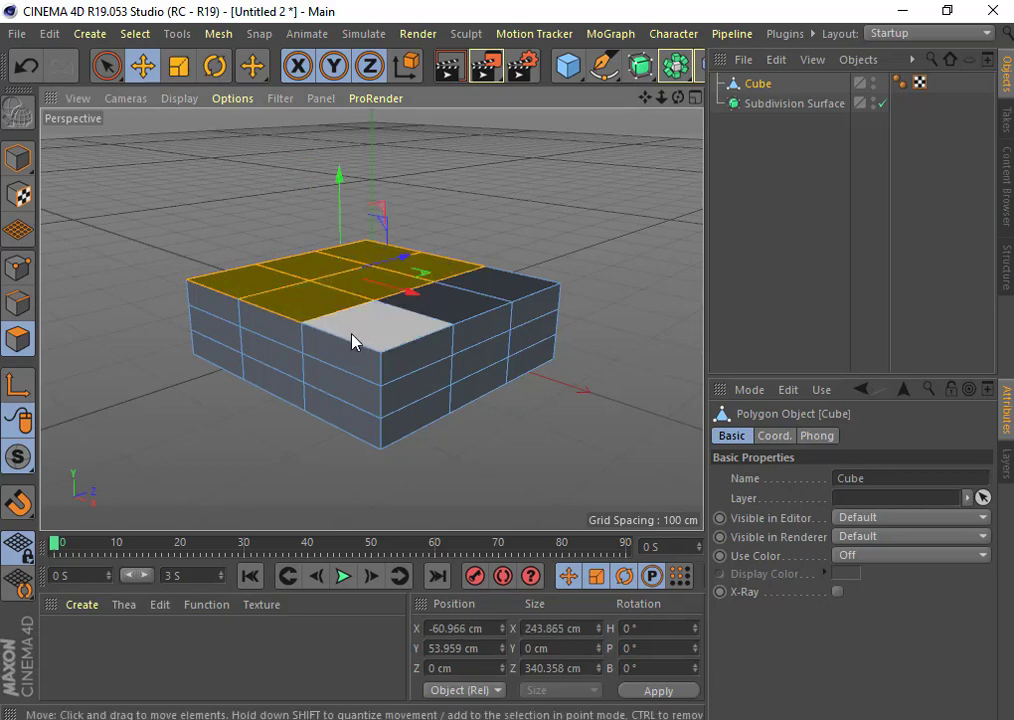
pyautogui.keyDown('shift'); pyautogui.click(438, 322); pyautogui.keyUp('shift')
pyautogui.keyDown('shift'); pyautogui.click(455, 310); pyautogui.keyUp('shift')
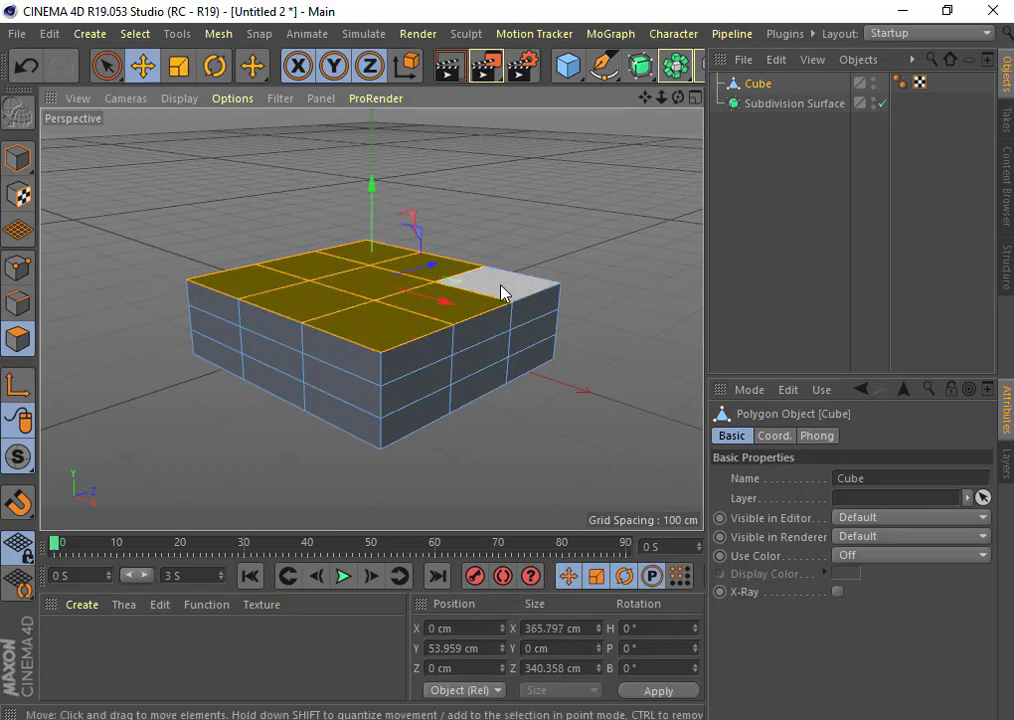
pyautogui.keyDown('shift'); pyautogui.click(518, 302); pyautogui.keyUp('shift')
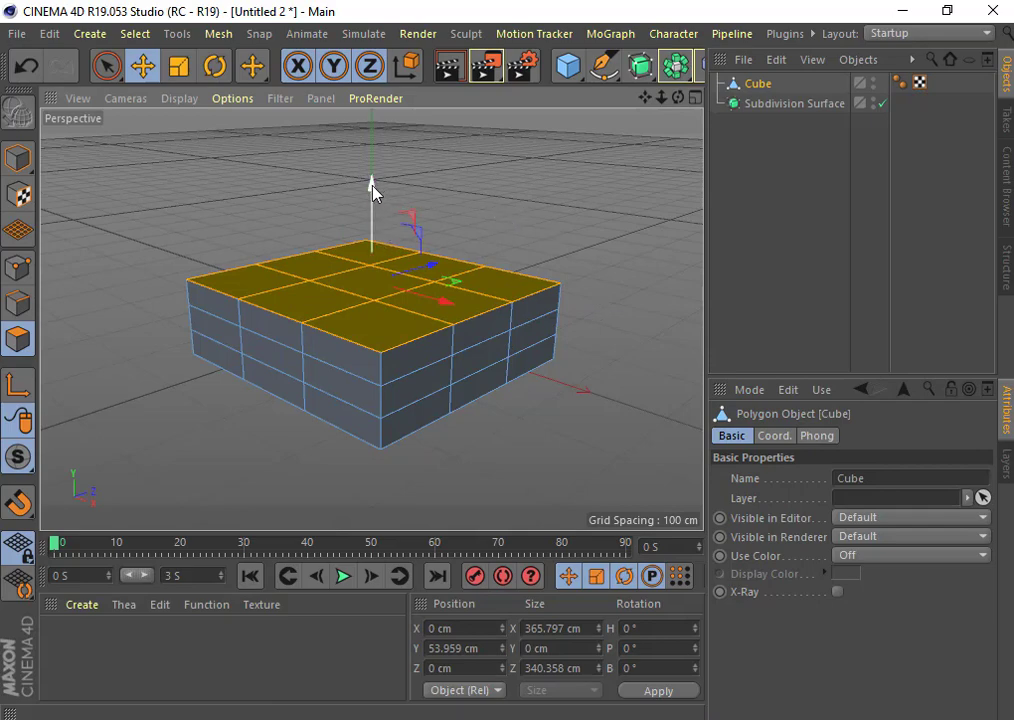
# Push the top polygons down along Y into a tray floor, undo the overshoot, and deselect.
pyautogui.moveTo(371, 182); pyautogui.dragTo(369, 267)
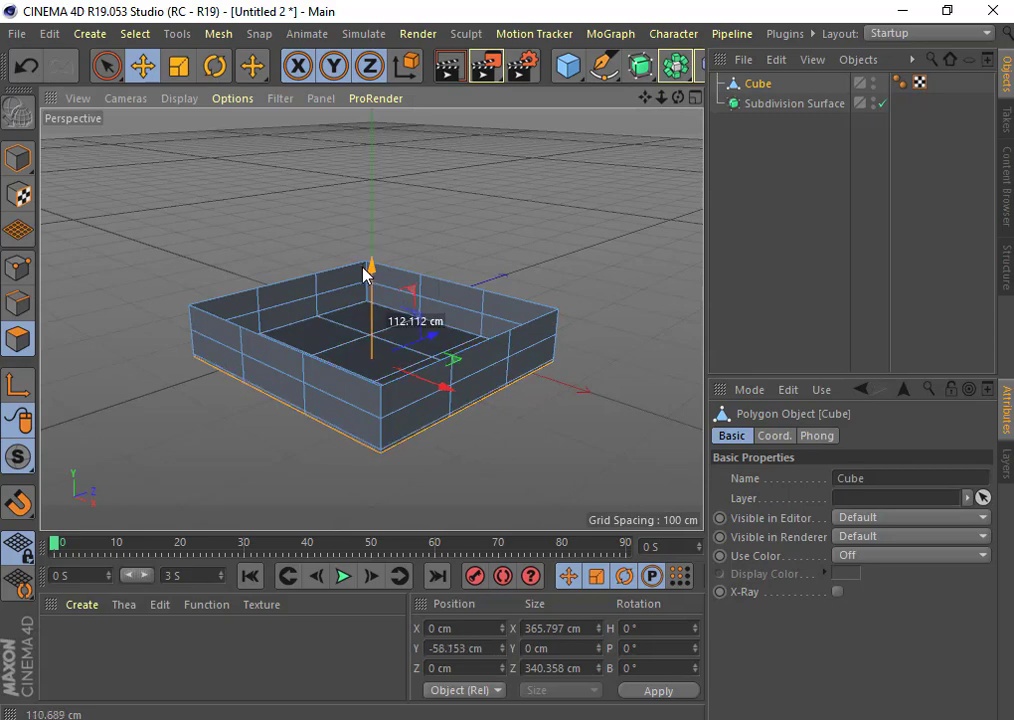
pyautogui.hotkey('ctrl', 'z')
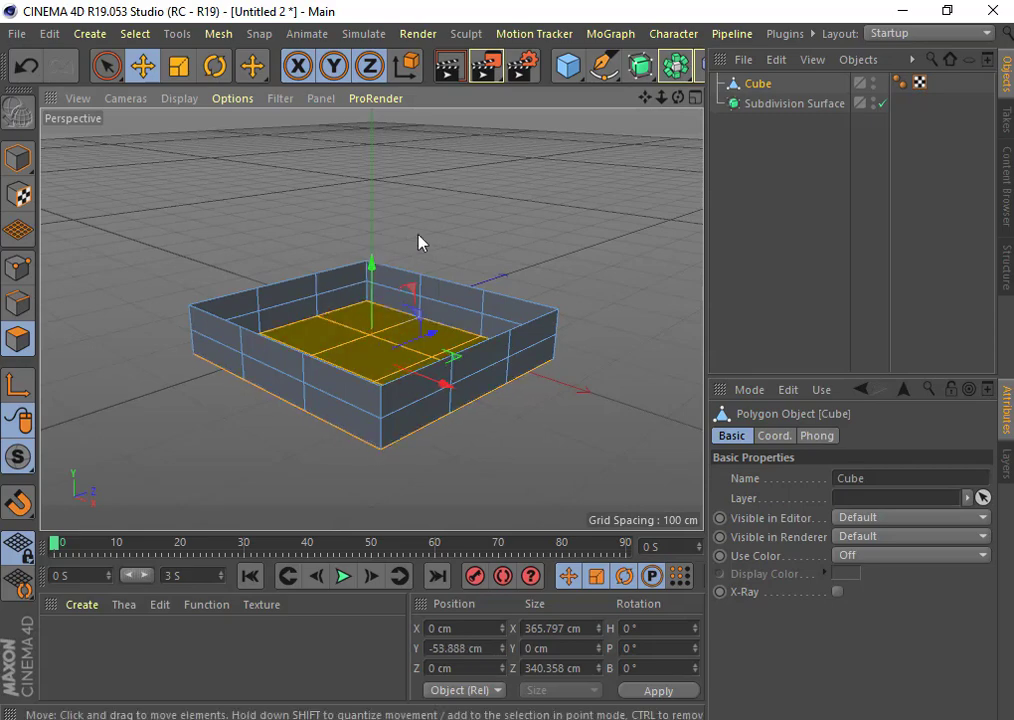
pyautogui.click(446, 232)
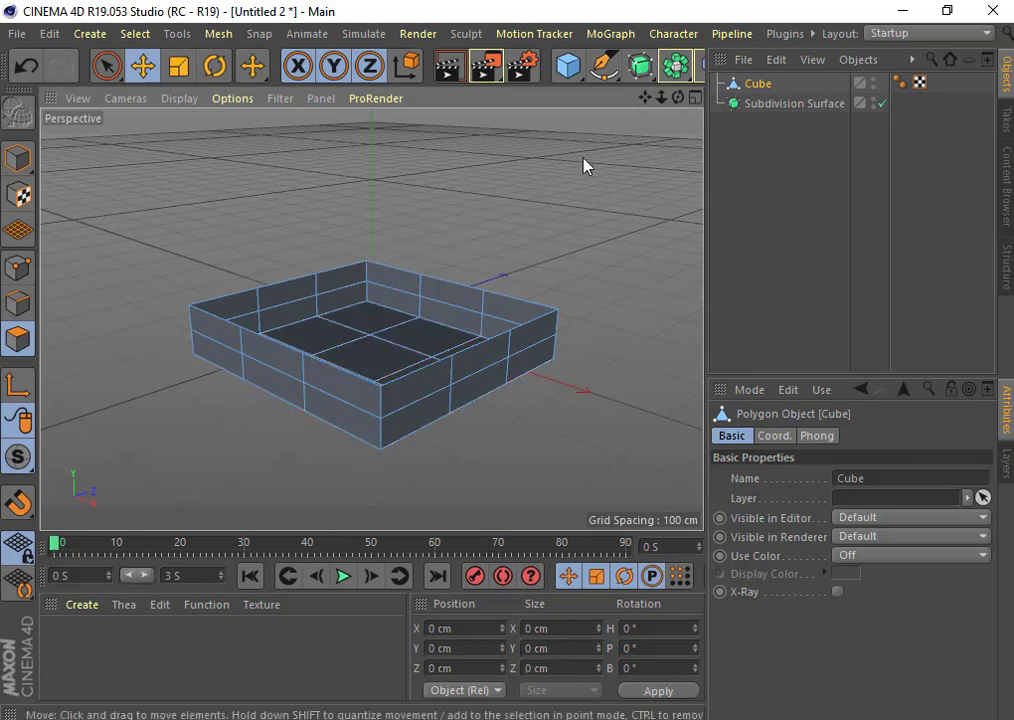
pyautogui.moveTo(678, 97)
pyautogui.mouseDown()
pyautogui.moveTo(690, 160)
pyautogui.moveTo(690, 125)
pyautogui.moveTo(710, 125)
pyautogui.moveTo(682, 101)
pyautogui.mouseUp()
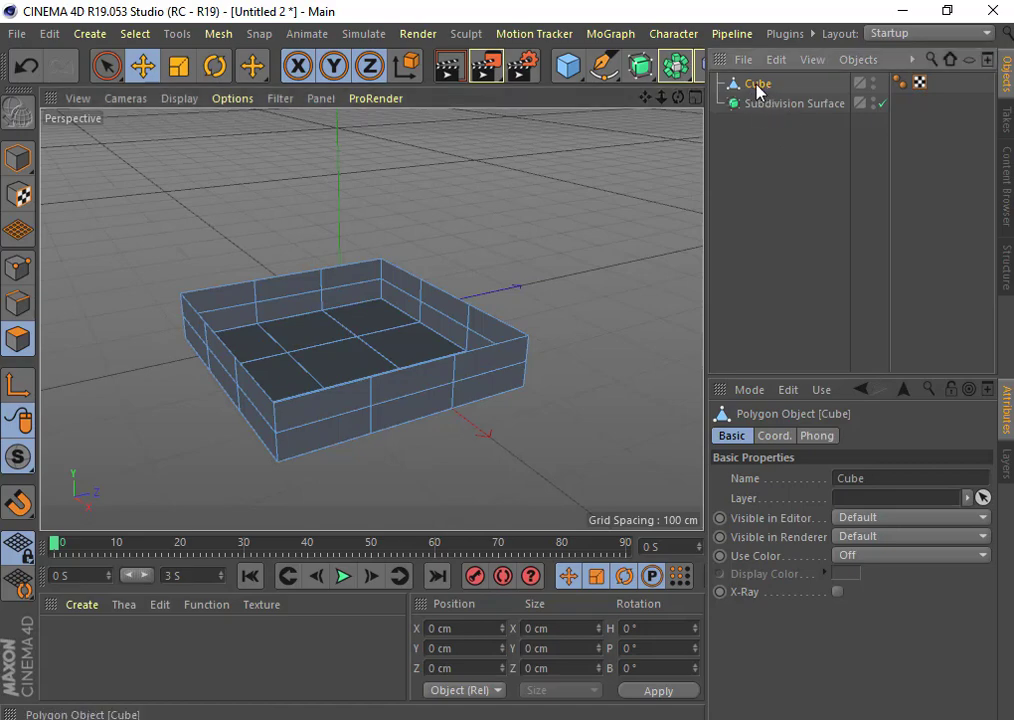
# Parent the Cube under Subdivision Surface and orbit to inspect the rounded tray.
pyautogui.moveTo(760, 88); pyautogui.dragTo(756, 108)
pyautogui.moveTo(756, 108); pyautogui.dragTo(756, 106)
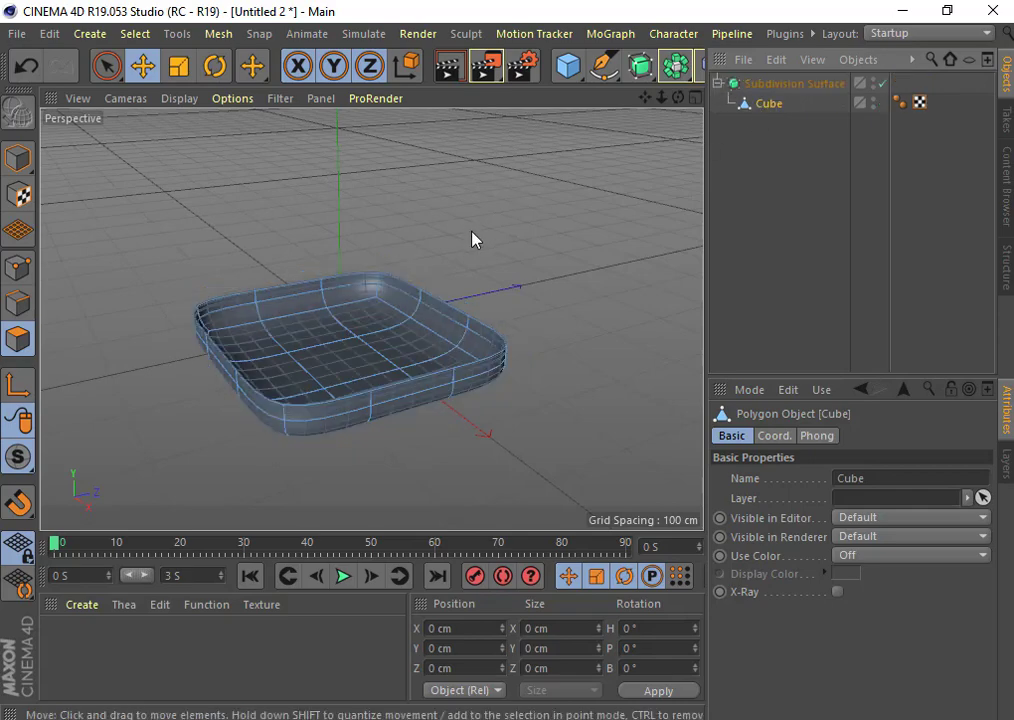
pyautogui.moveTo(679, 98)
pyautogui.mouseDown()
pyautogui.moveTo(710, 120)
pyautogui.moveTo(760, 110)
pyautogui.moveTo(708, 95)
pyautogui.mouseUp()
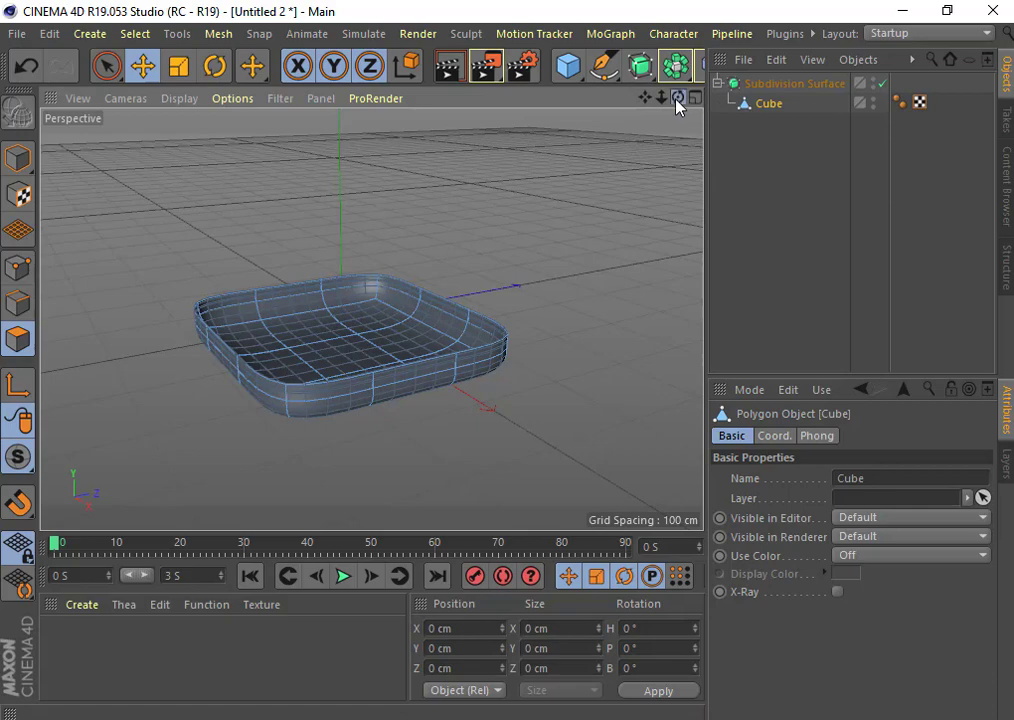
pyautogui.moveTo(678, 98)
pyautogui.mouseDown()
pyautogui.moveTo(720, 104)
pyautogui.moveTo(656, 140)
pyautogui.mouseUp()
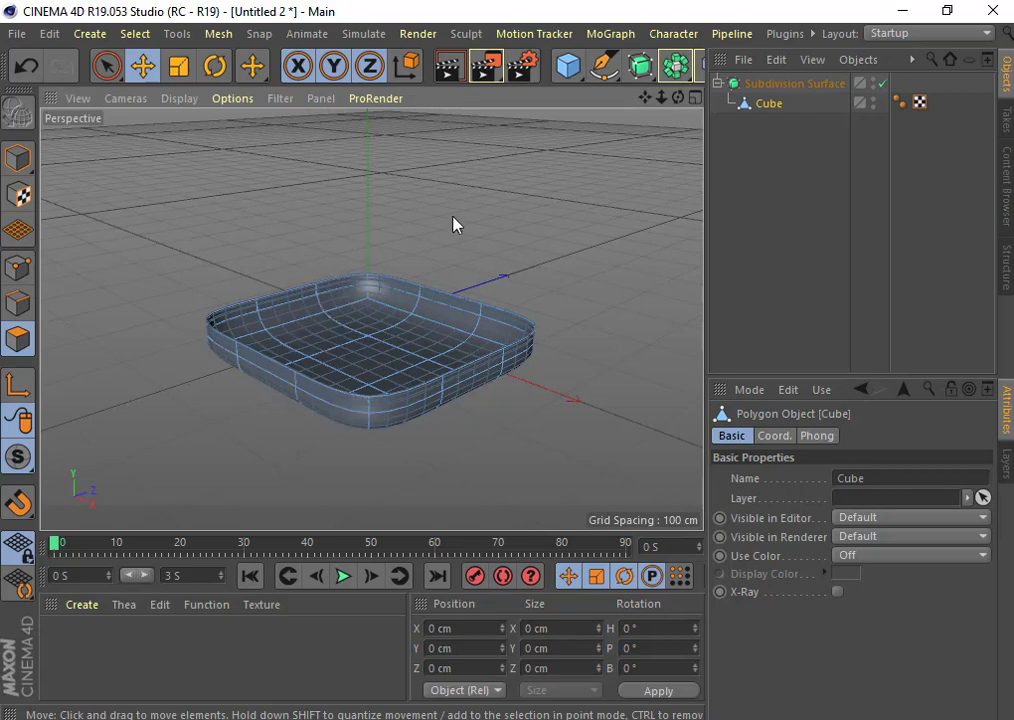
# Turn on Use Color for Subdivision Surface with display colour H 44°, S 86%, V 79%.
pyautogui.click(765, 88)
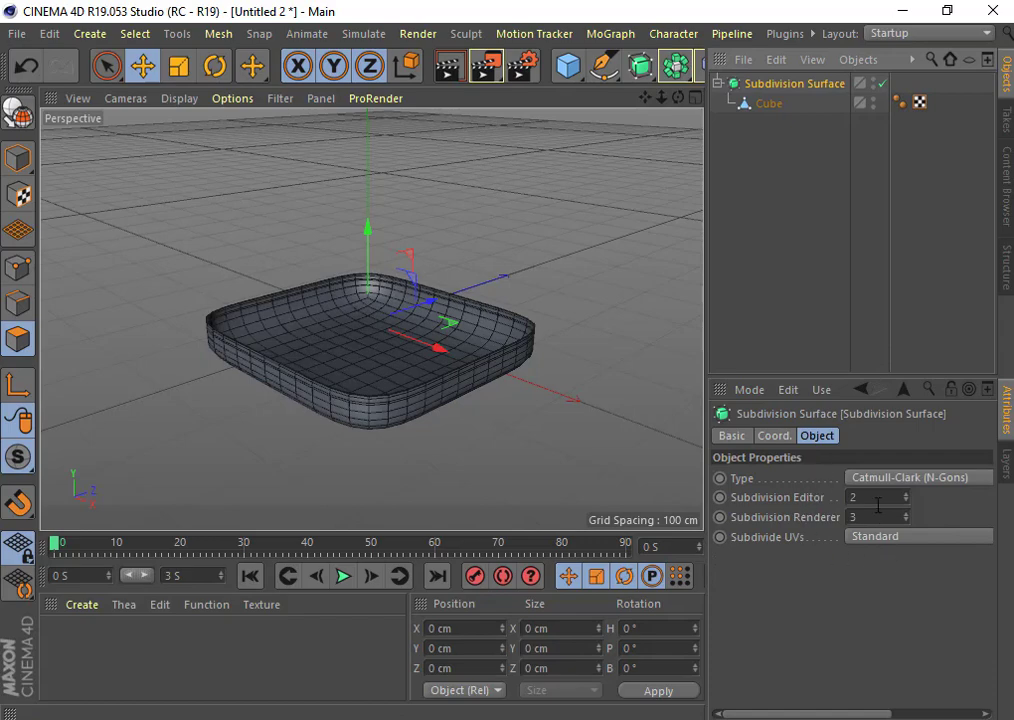
pyautogui.click(732, 436)
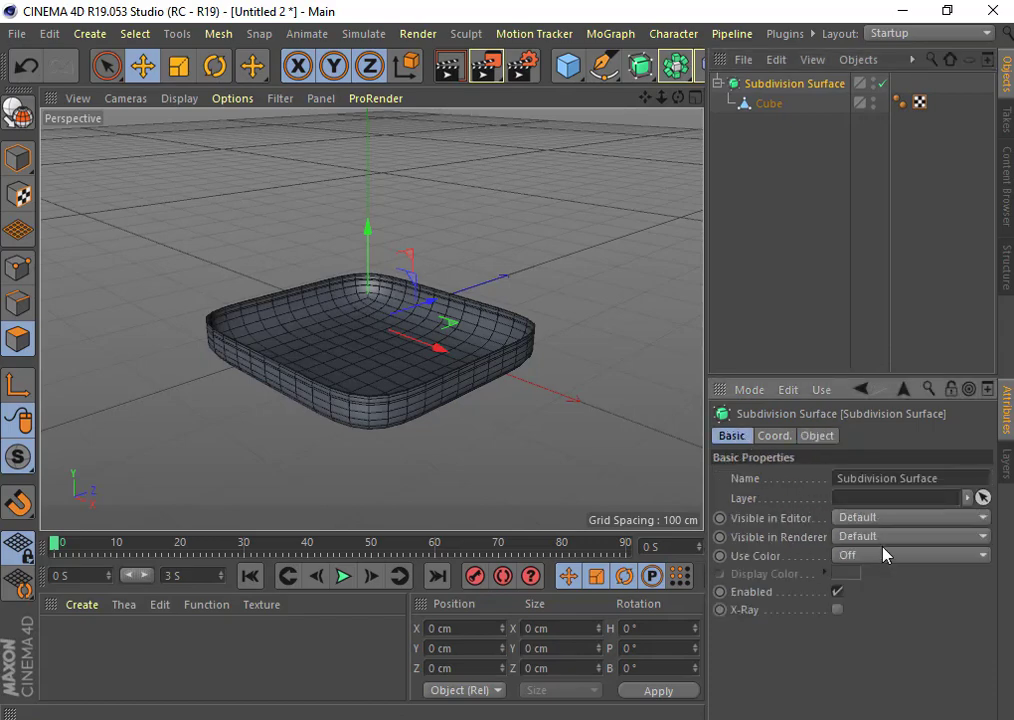
pyautogui.click(850, 556)
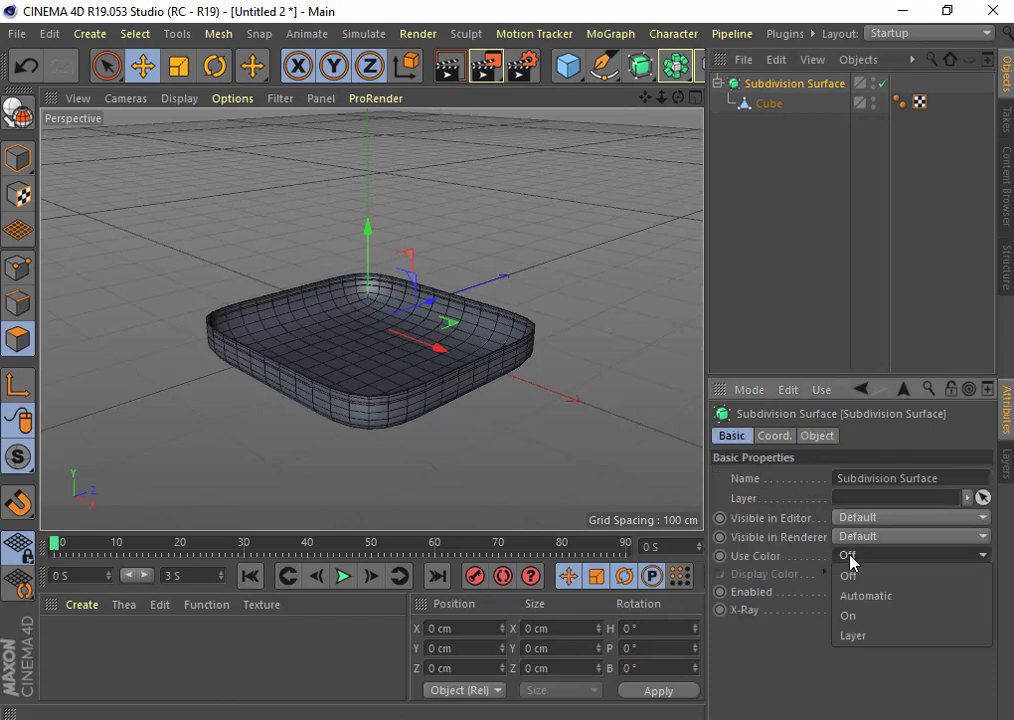
pyautogui.click(866, 615)
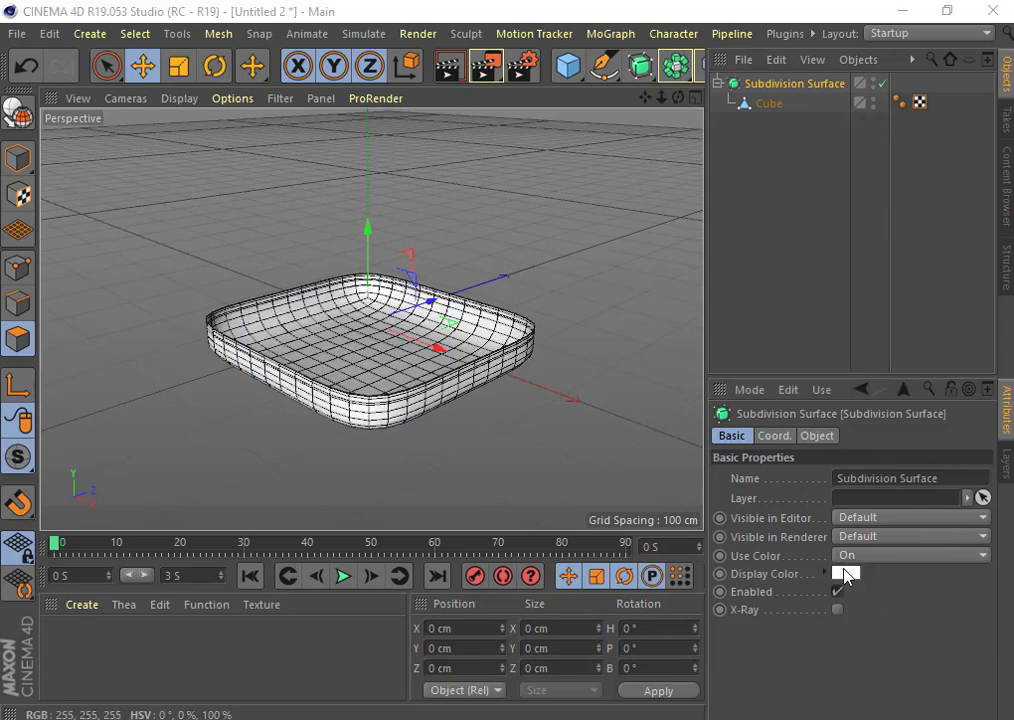
pyautogui.click(846, 575)
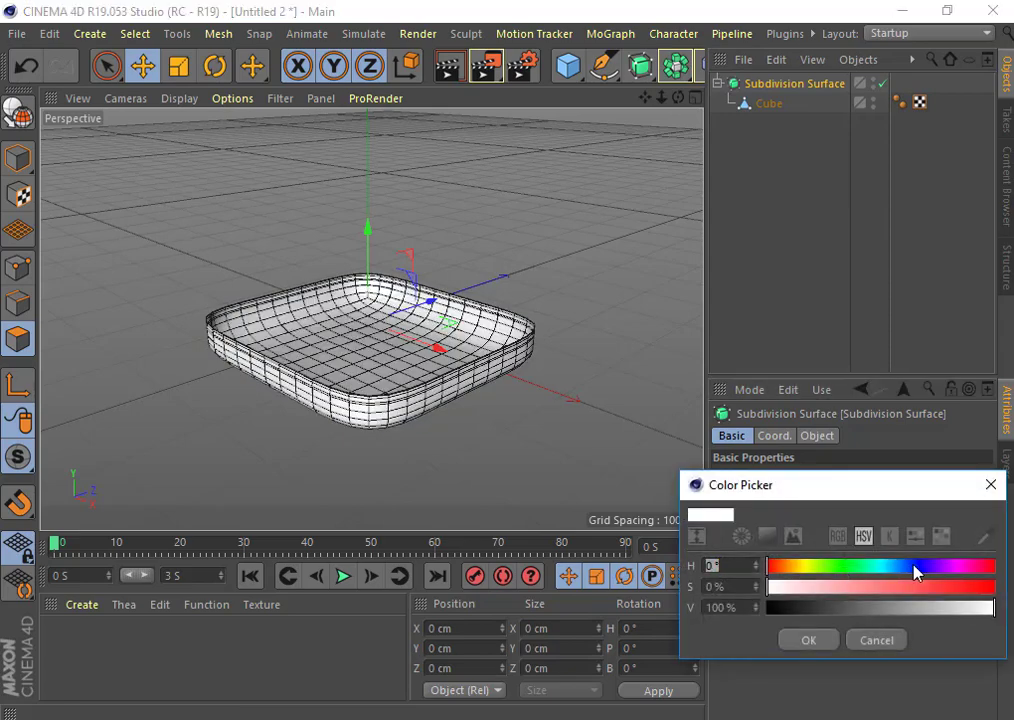
pyautogui.click(797, 571)
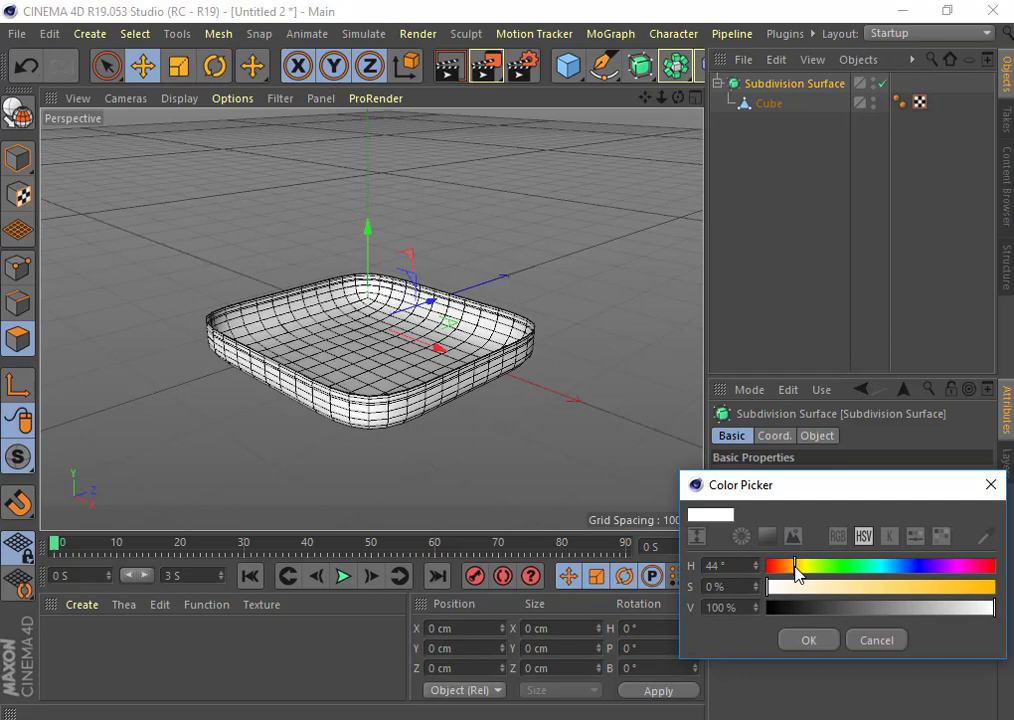
pyautogui.click(962, 586)
pyautogui.click(946, 607)
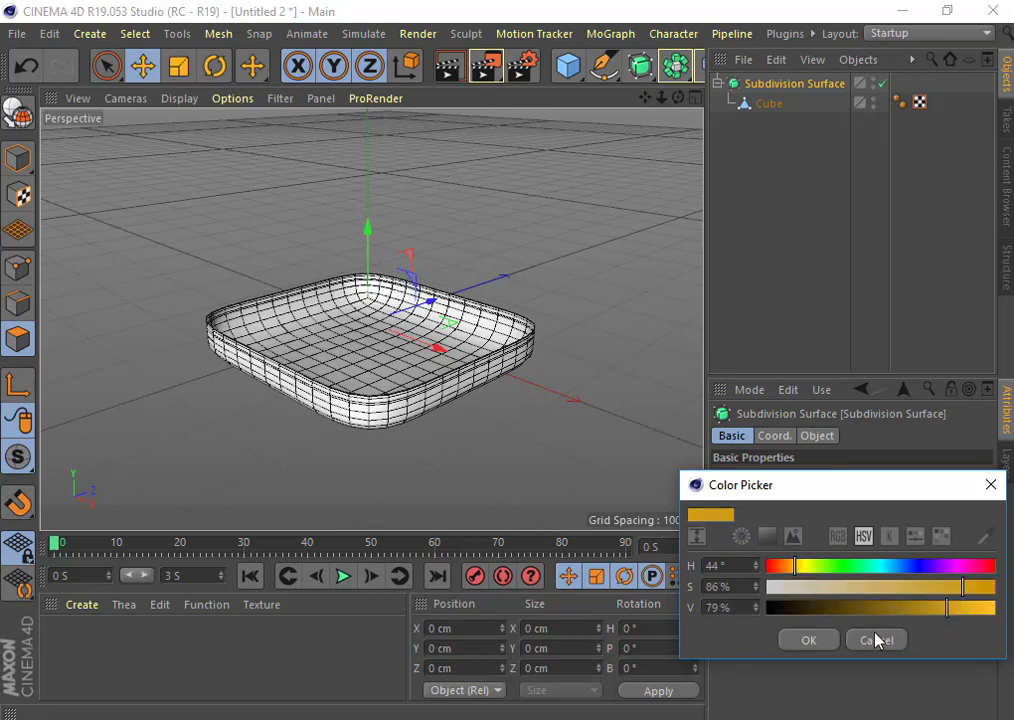
pyautogui.click(812, 642)
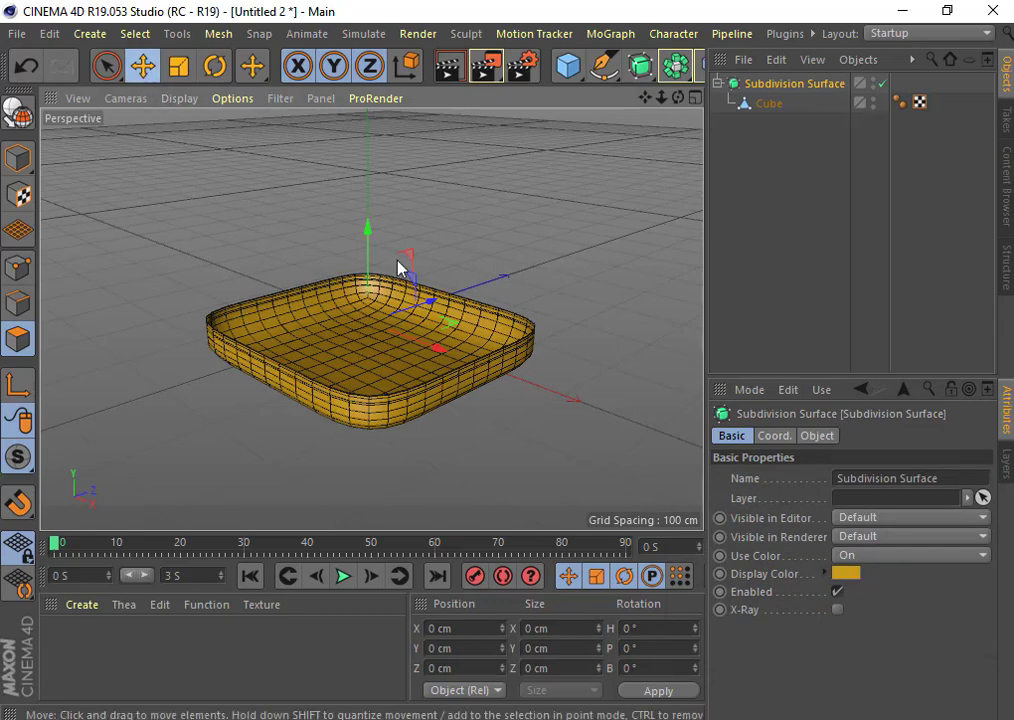
# Switch to plain Gouraud Shading without lines and orbit to a lower side view of the tray.
pyautogui.click(178, 99)
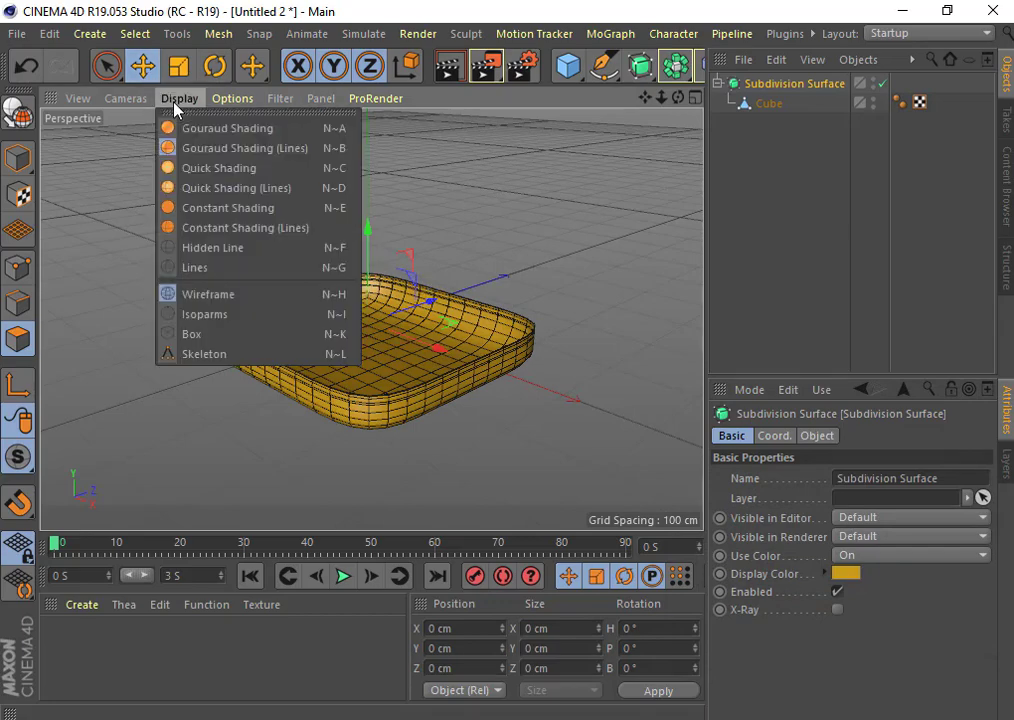
pyautogui.click(216, 129)
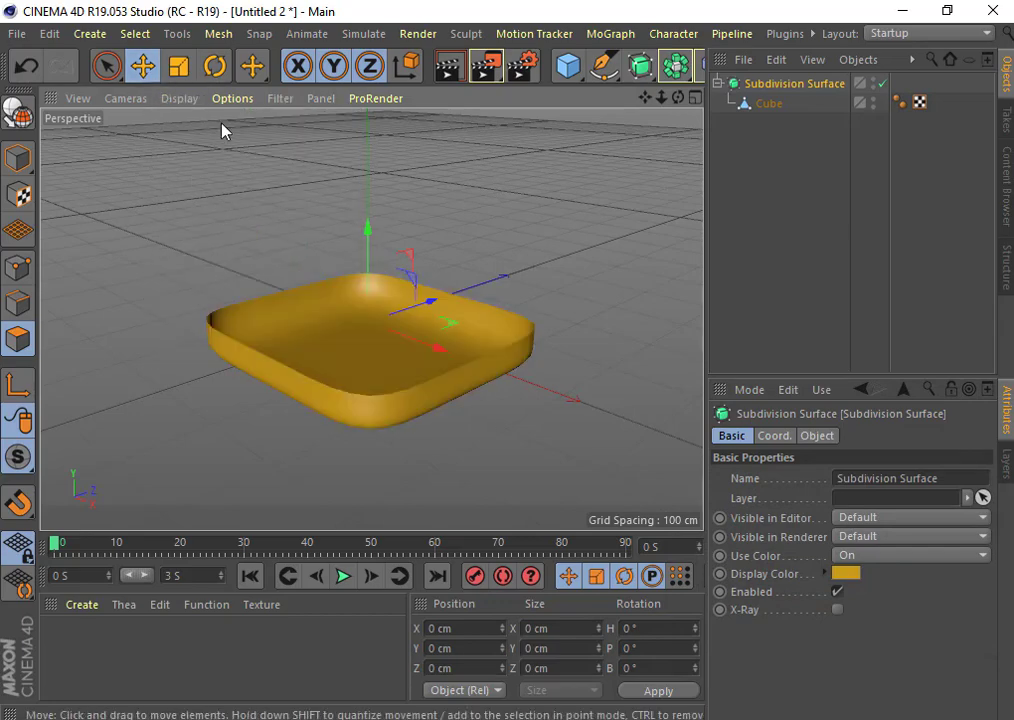
pyautogui.moveTo(678, 97); pyautogui.dragTo(640, 140)
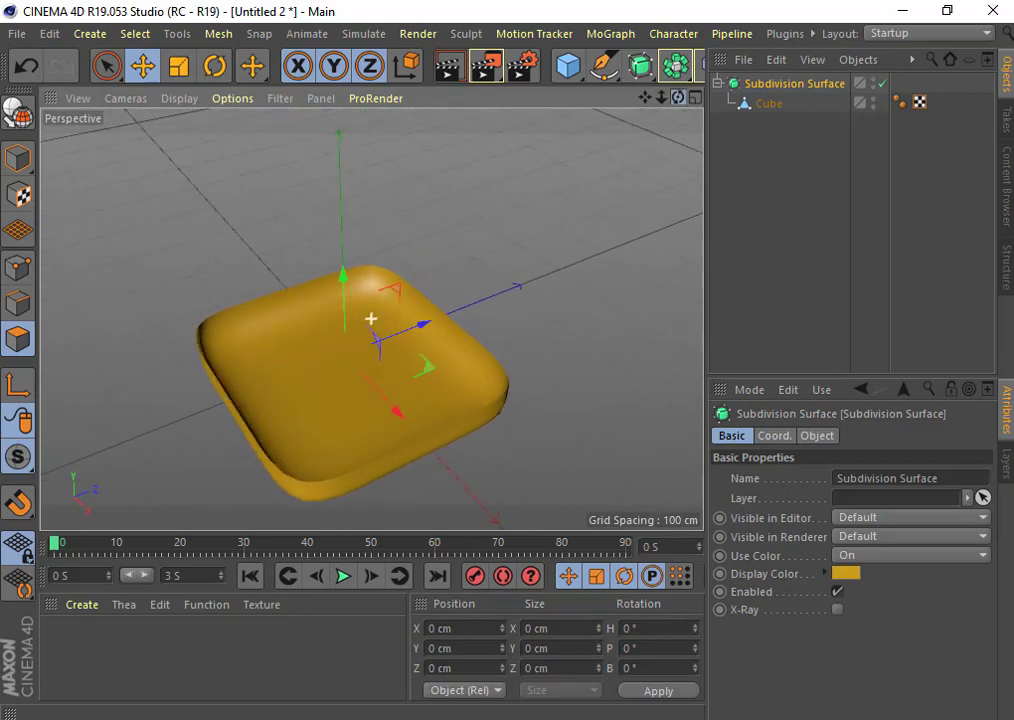
pyautogui.moveTo(371, 318); pyautogui.dragTo(371, 318)
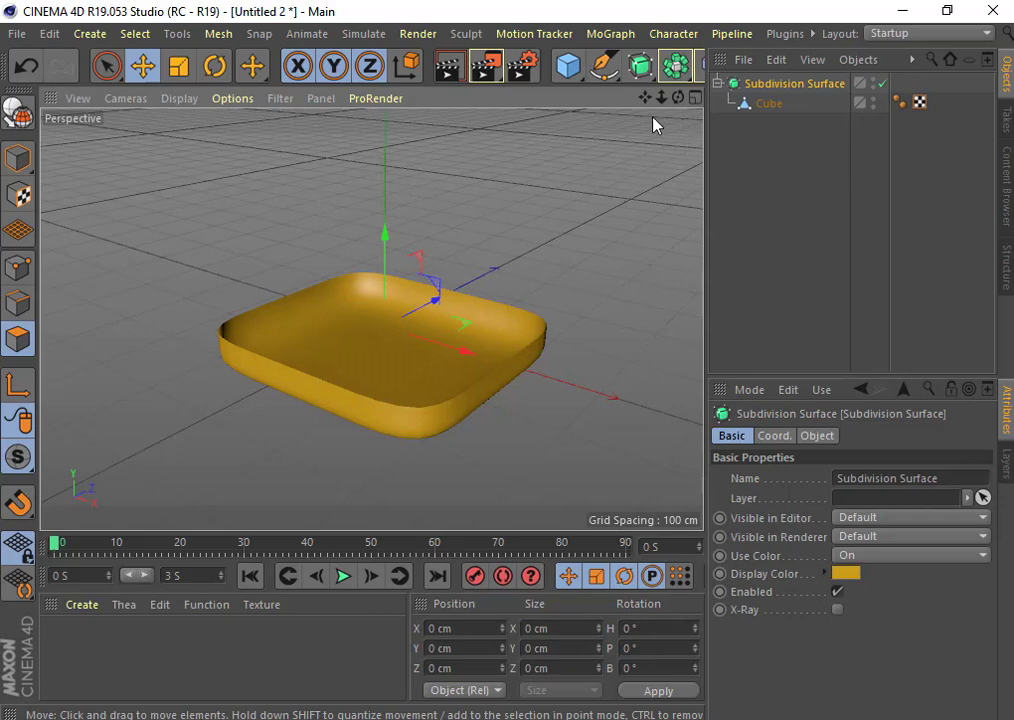
# Undo four steps back to a flat-topped unsmoothed box, then add the back-right top polygon.
pyautogui.click(25, 66)
pyautogui.click(25, 66)
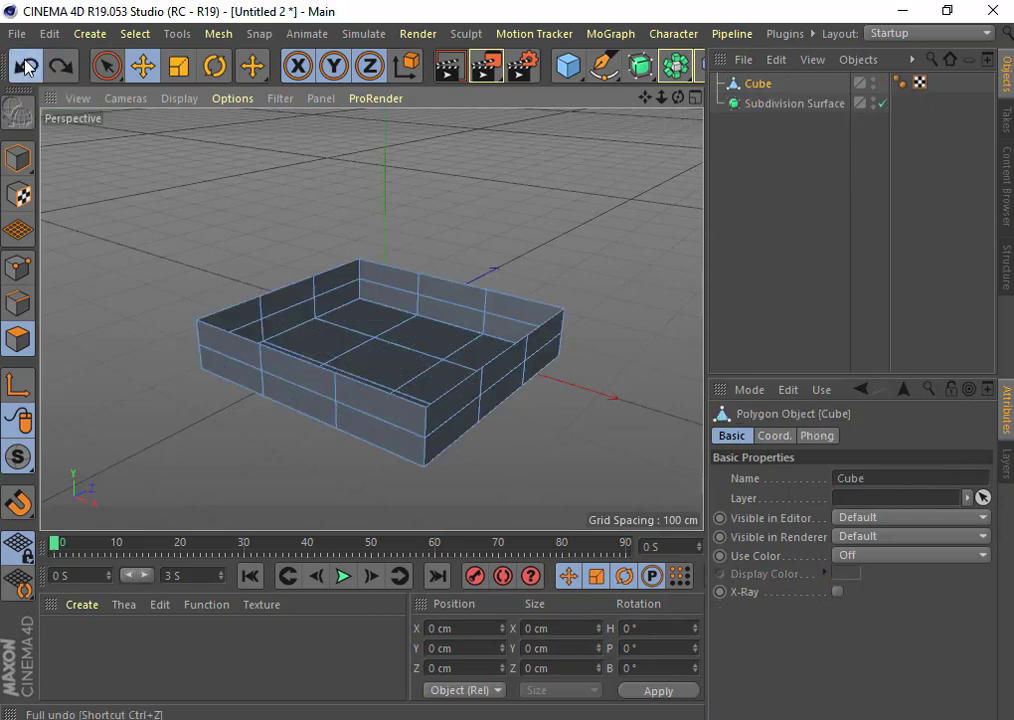
pyautogui.click(25, 66)
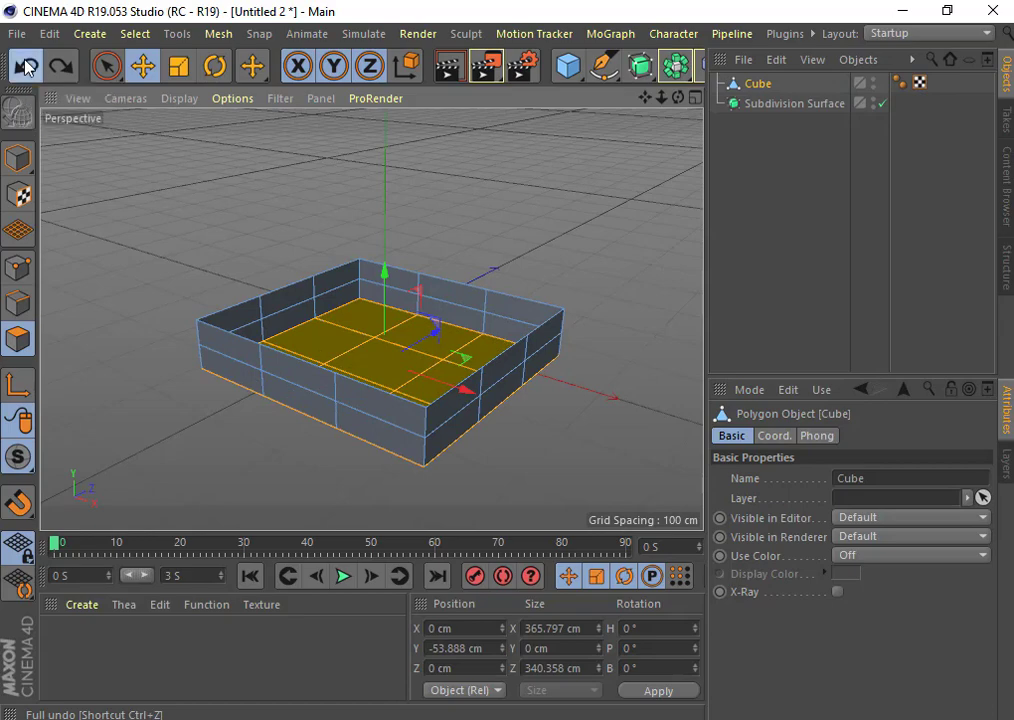
pyautogui.click(25, 66)
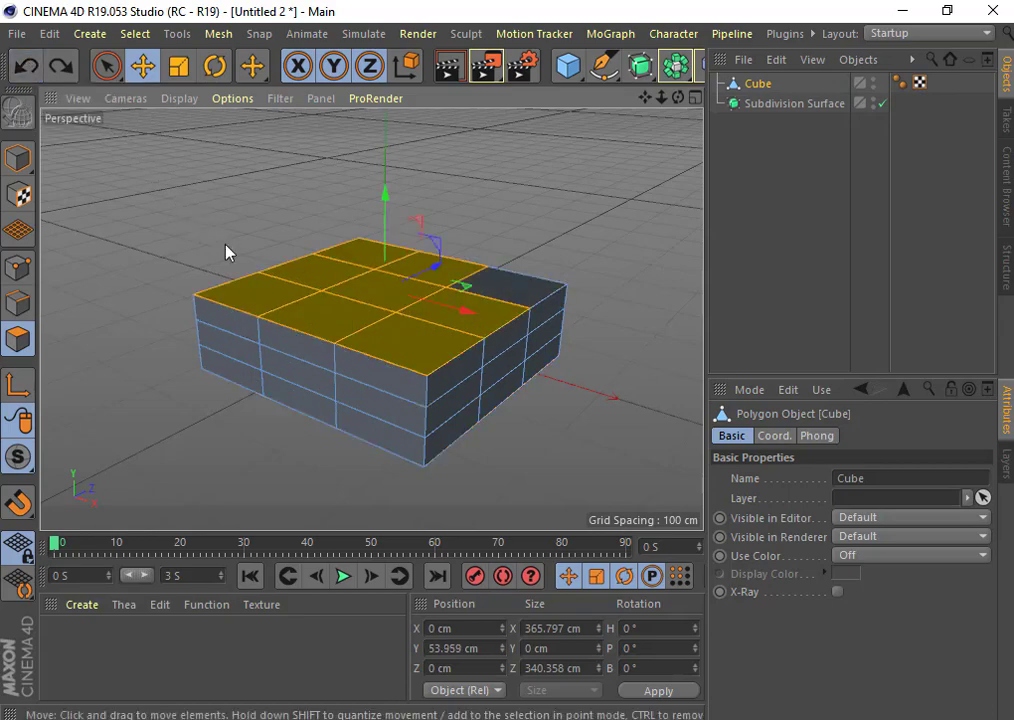
pyautogui.keyDown('shift'); pyautogui.click(522, 290); pyautogui.keyUp('shift')
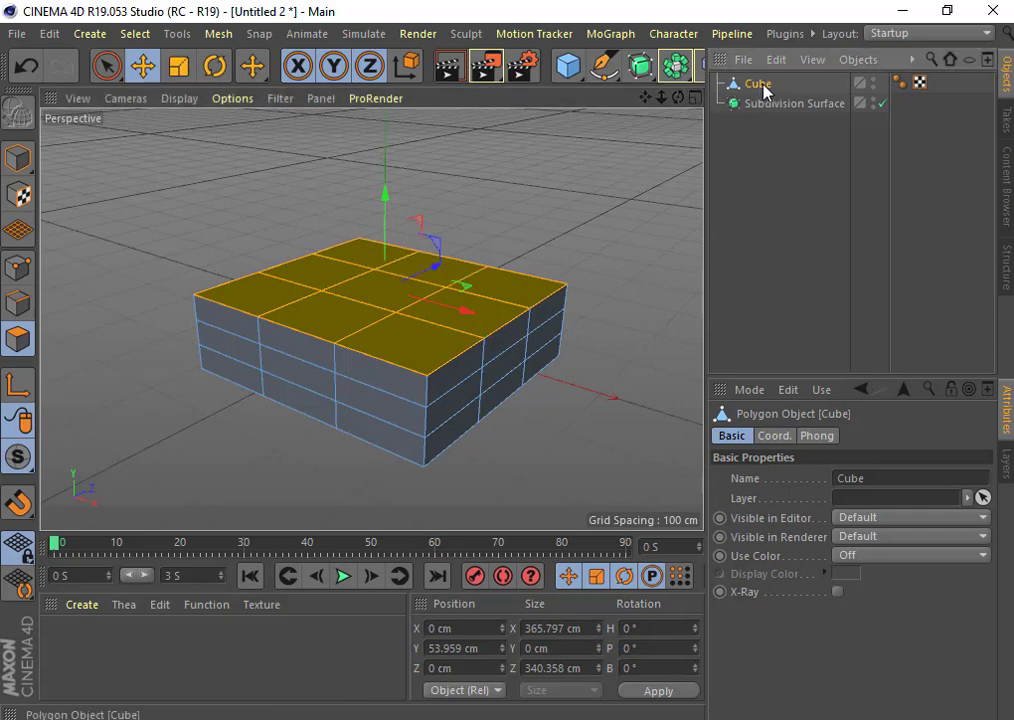
# Nest the Cube under the Subdivision Surface so it smooths into a rounded cushion-like block.
pyautogui.moveTo(765, 88); pyautogui.dragTo(779, 117)
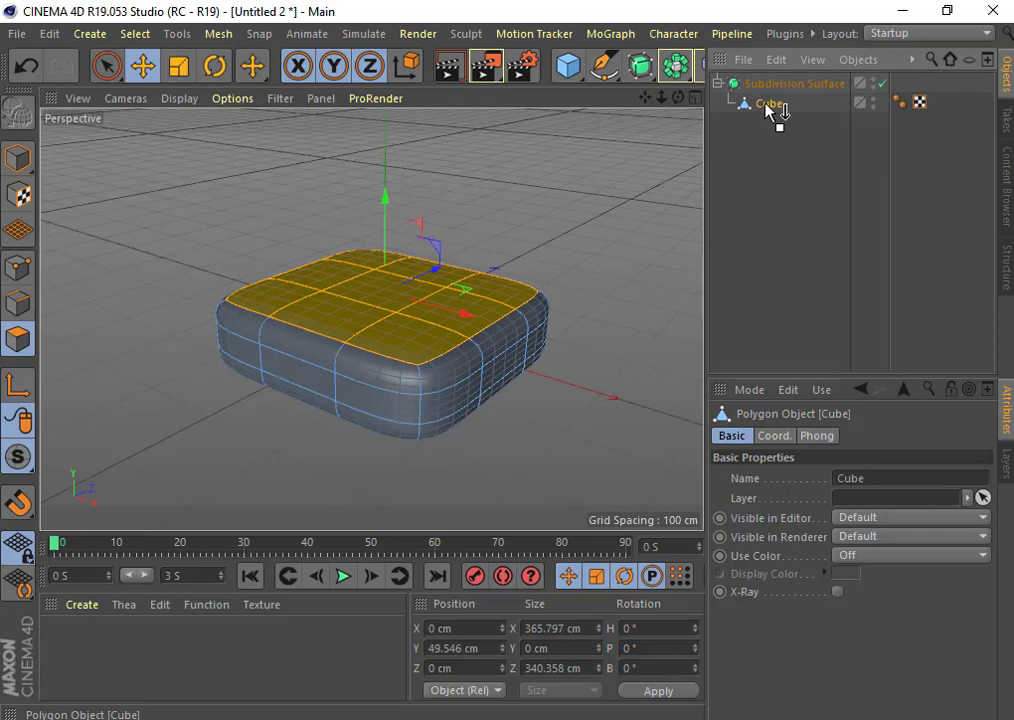
pyautogui.click(513, 200)
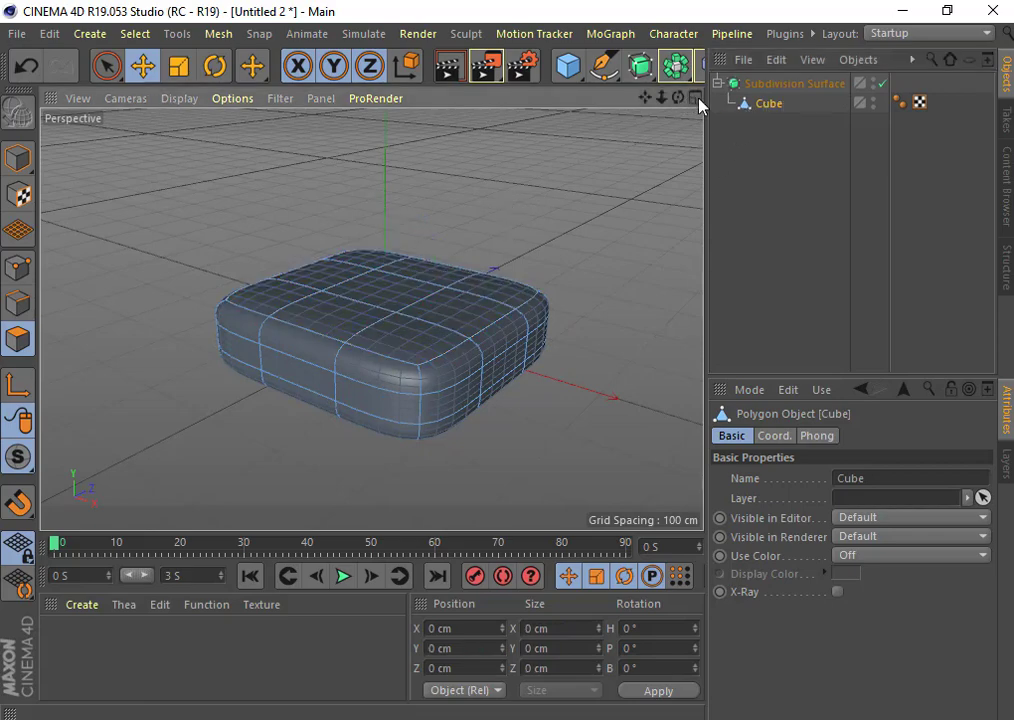
pyautogui.moveTo(678, 97); pyautogui.dragTo(371, 318)
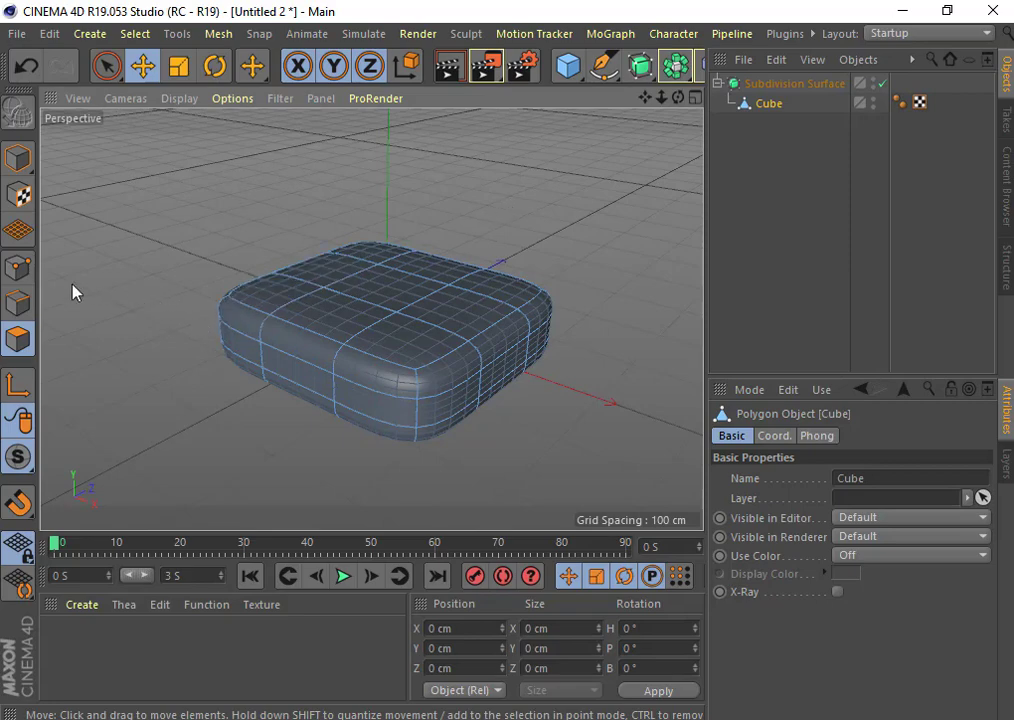
# Select five alternating polygons of the top 3 × 3 grid, undoing one wrong pick.
pyautogui.click(262, 298)
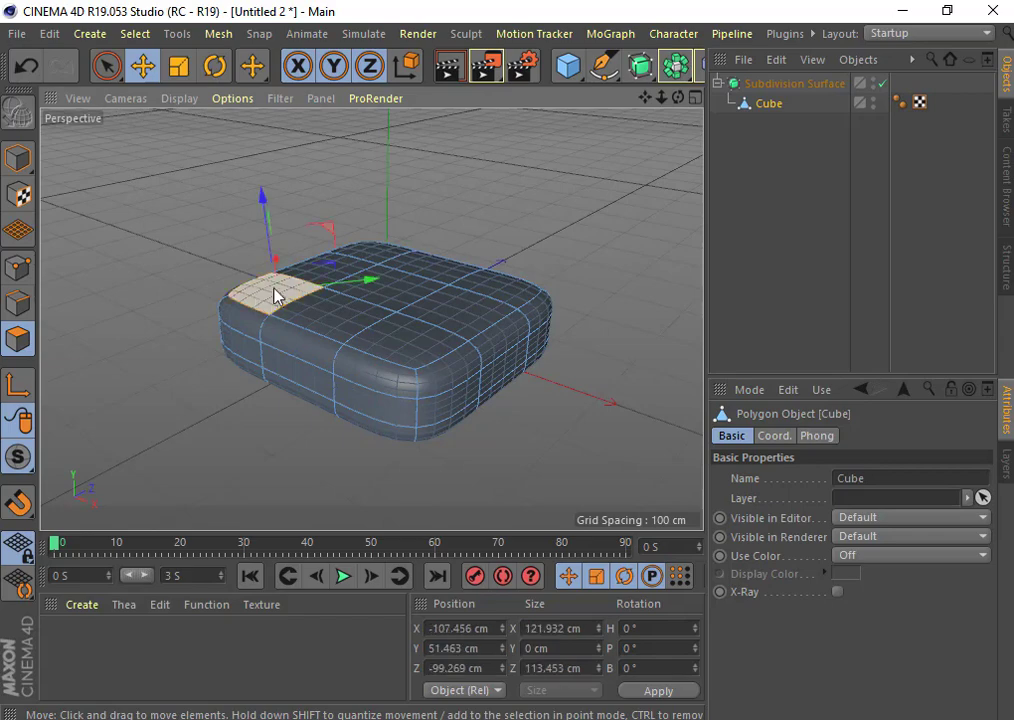
pyautogui.keyDown('shift'); pyautogui.click(369, 258); pyautogui.keyUp('shift')
pyautogui.keyDown('shift'); pyautogui.click(344, 320); pyautogui.keyUp('shift')
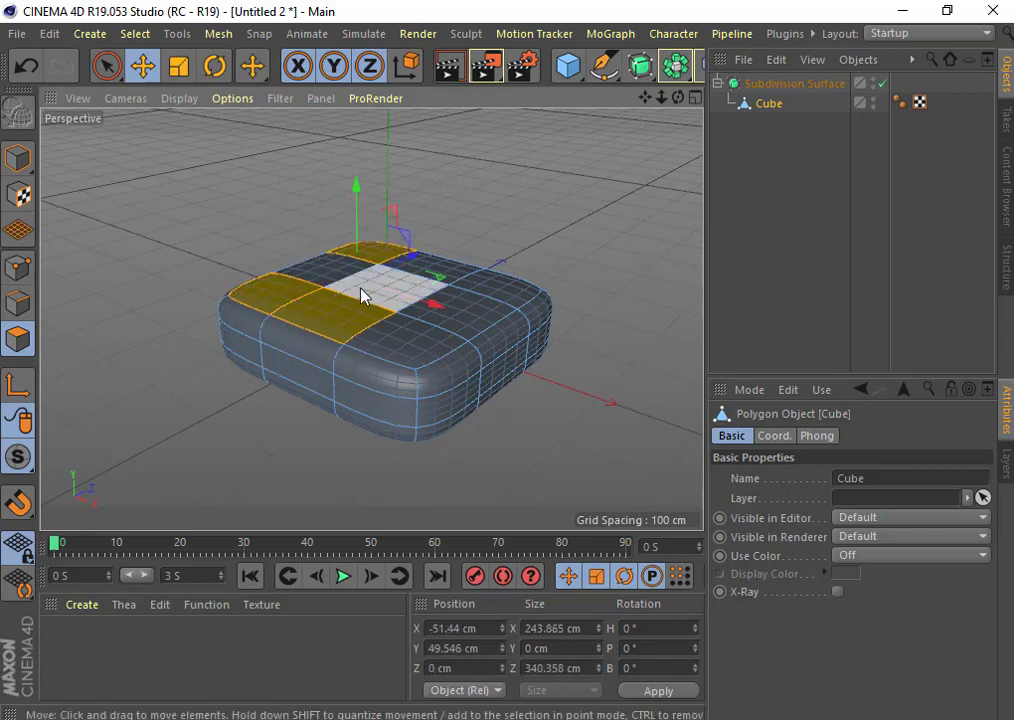
pyautogui.click(28, 68)
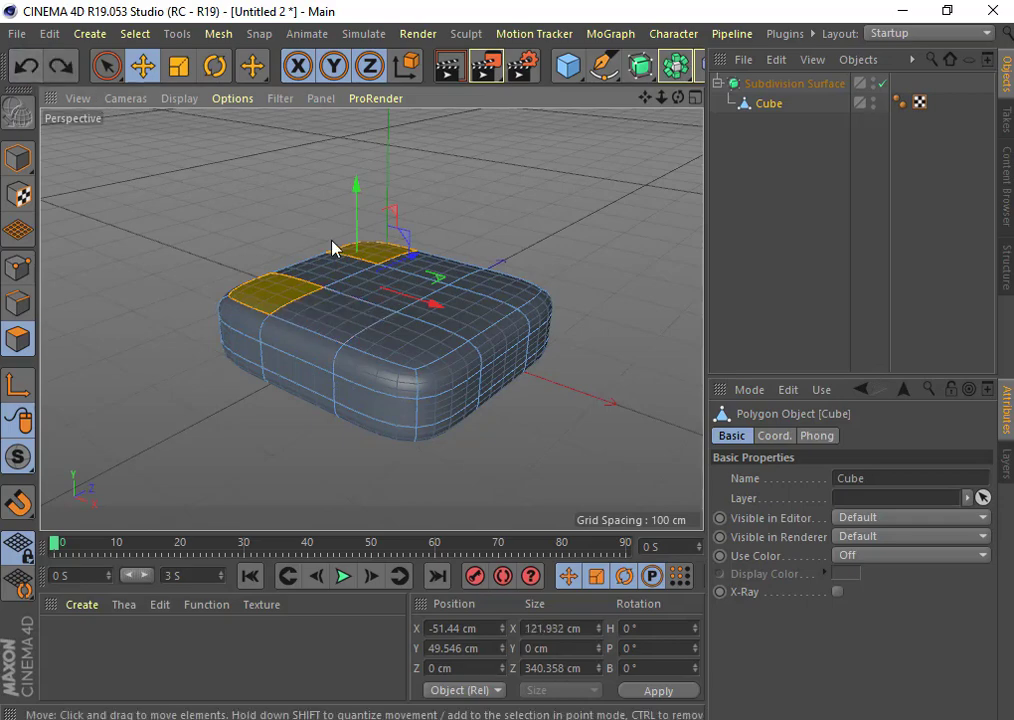
pyautogui.keyDown('shift'); pyautogui.click(372, 304); pyautogui.keyUp('shift')
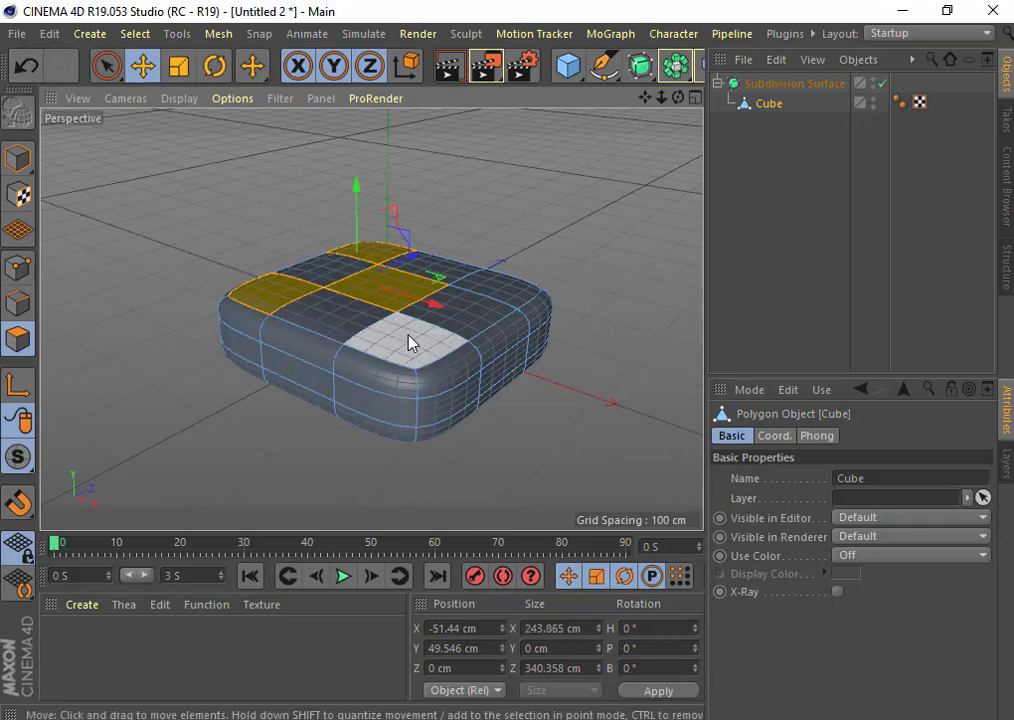
pyautogui.keyDown('shift'); pyautogui.click(408, 343); pyautogui.keyUp('shift')
pyautogui.keyDown('shift'); pyautogui.click(487, 294); pyautogui.keyUp('shift')
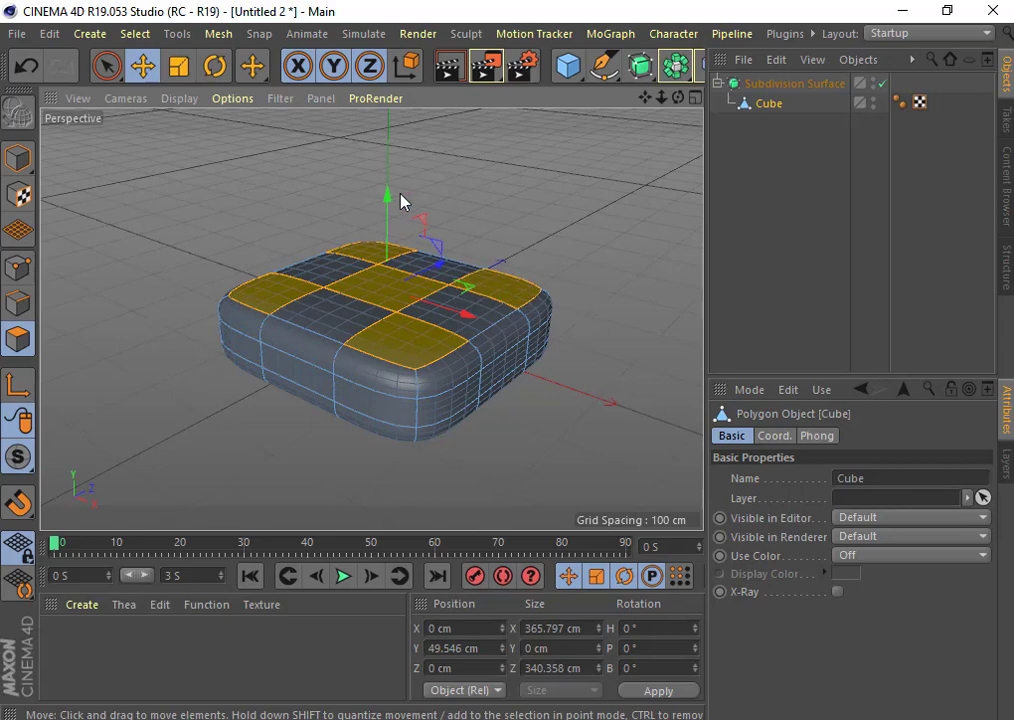
# Extrude the five selected top polygons about 102 cm upward into rounded posts.
pyautogui.rightClick(378, 292)
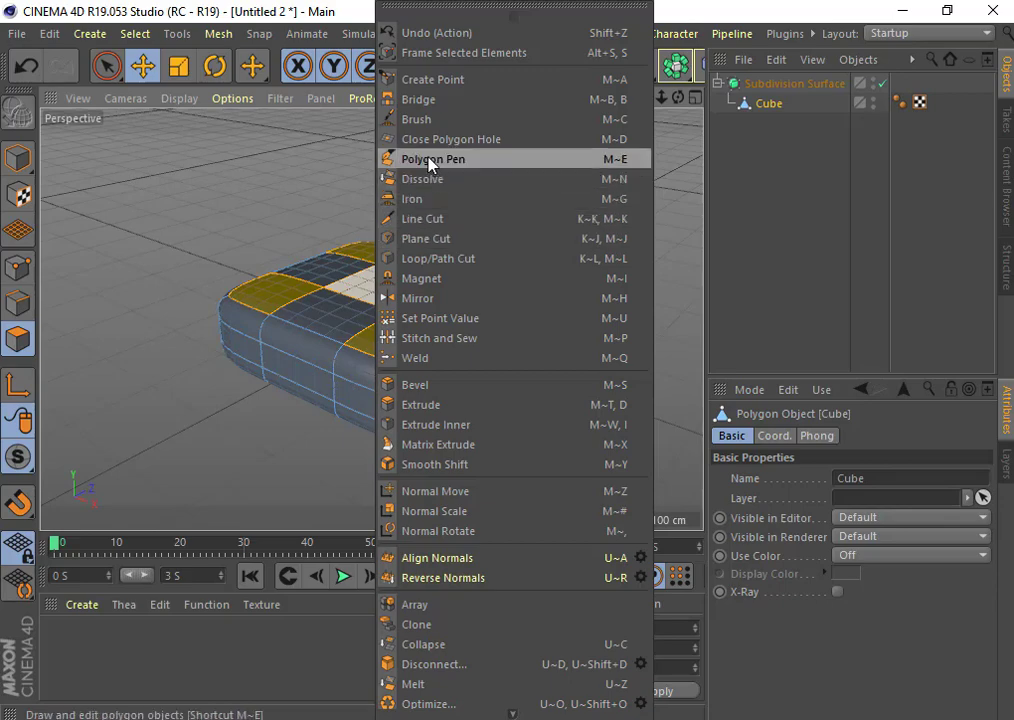
pyautogui.click(450, 406)
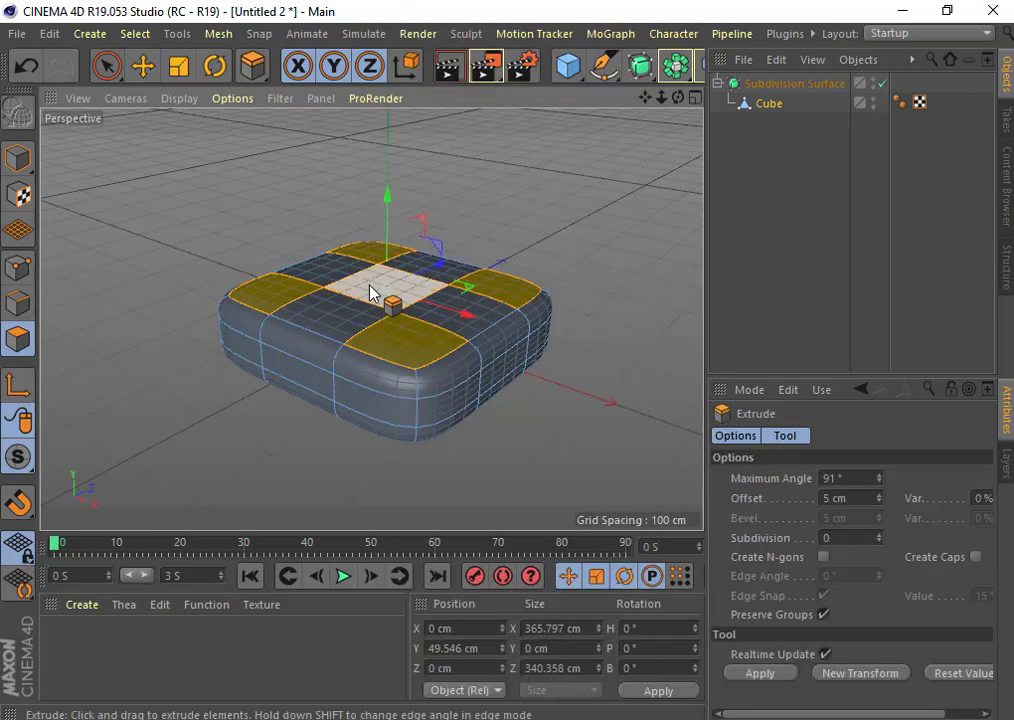
pyautogui.moveTo(389, 288); pyautogui.dragTo(800, 280)
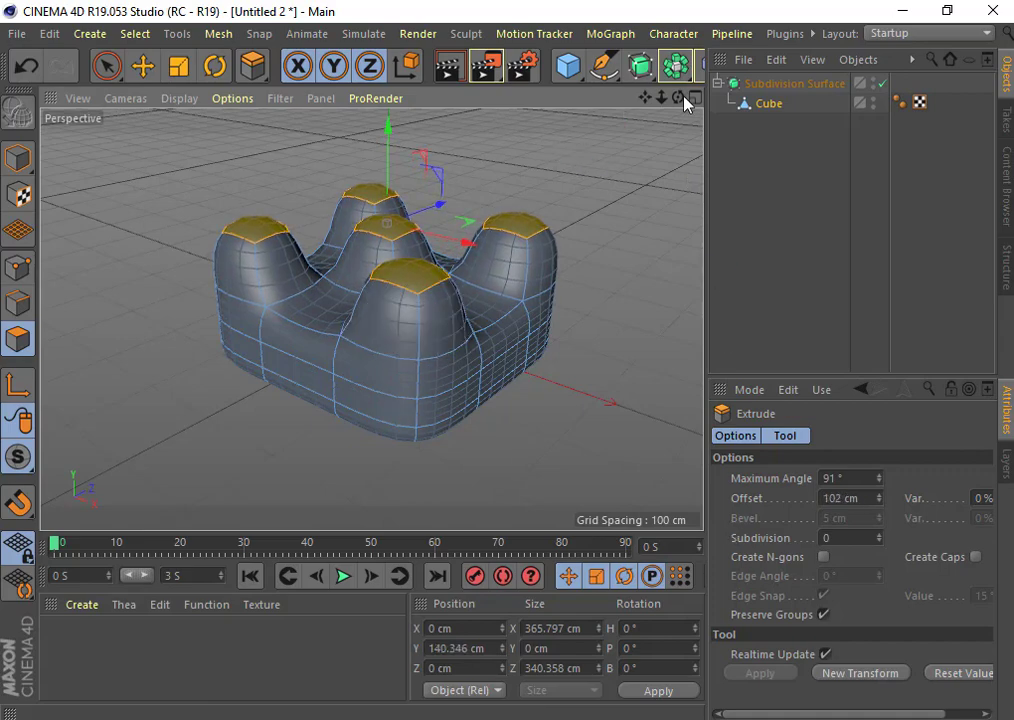
pyautogui.moveTo(685, 98); pyautogui.dragTo(371, 318)
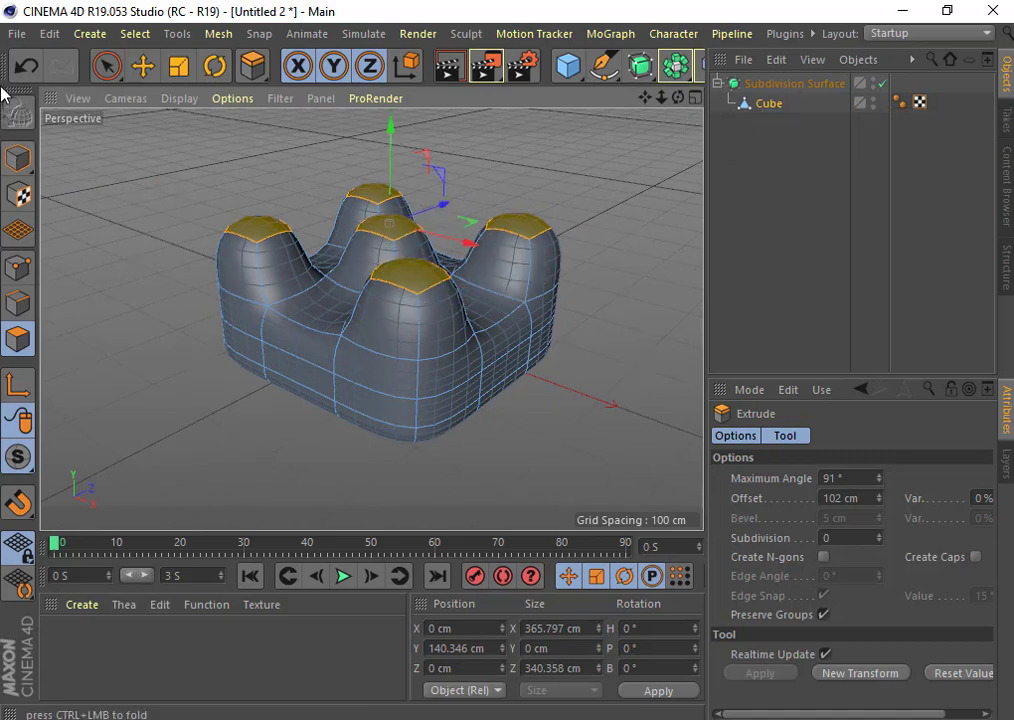
# Undo the extrusion and all polygon selections, then deselect everything in the scene.
pyautogui.click(22, 64)
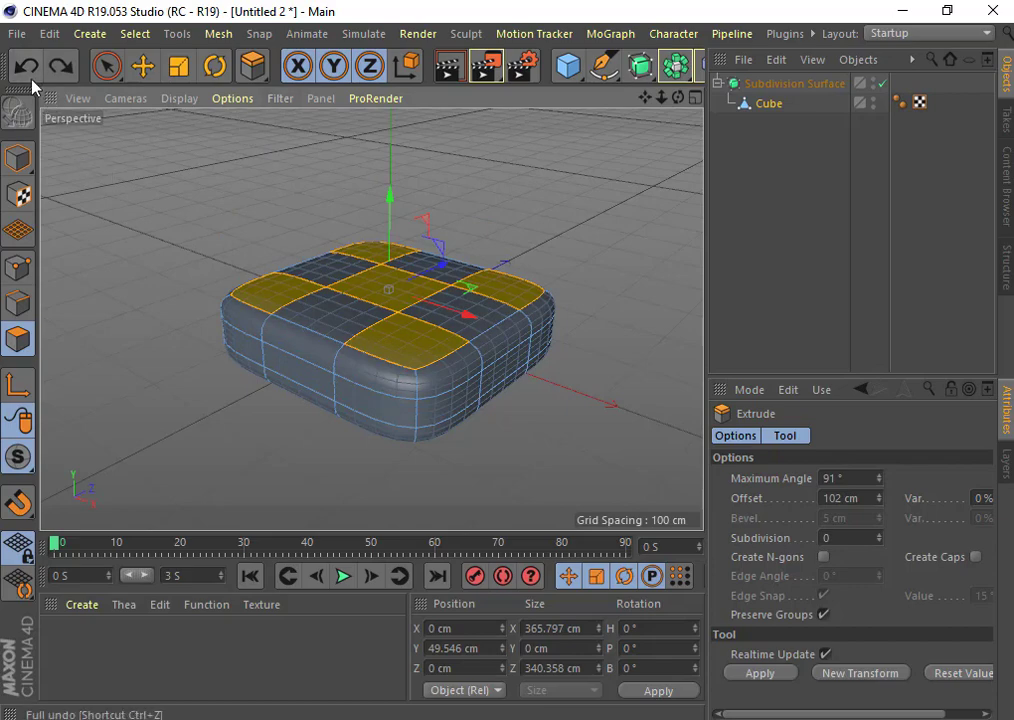
pyautogui.click(25, 66)
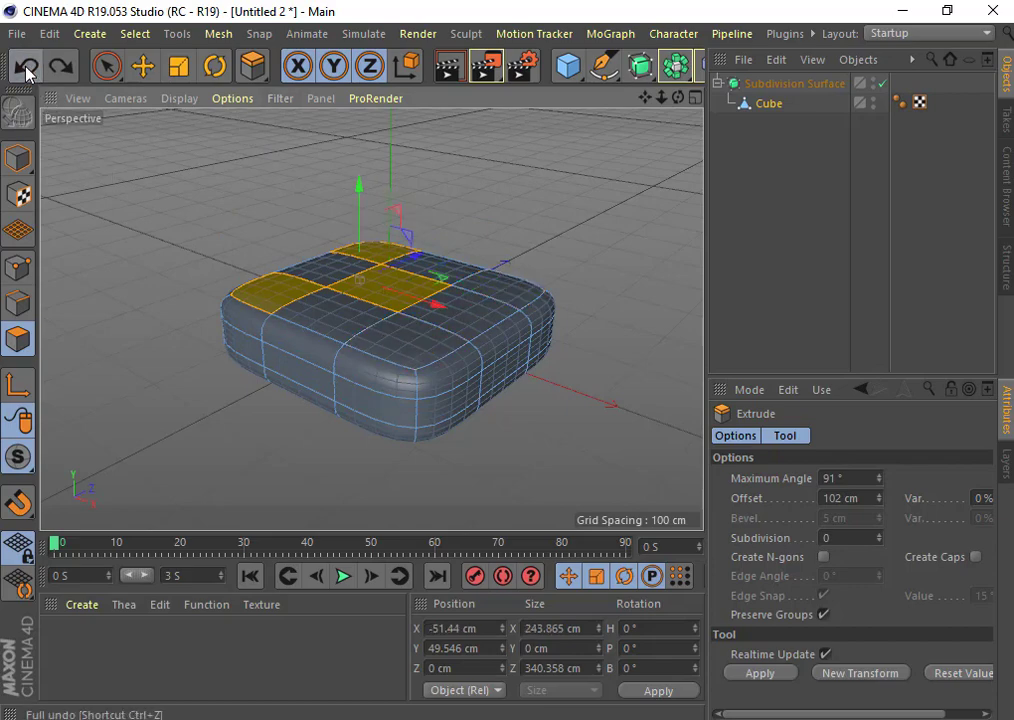
pyautogui.click(25, 66)
pyautogui.click(25, 66)
pyautogui.click(26, 66)
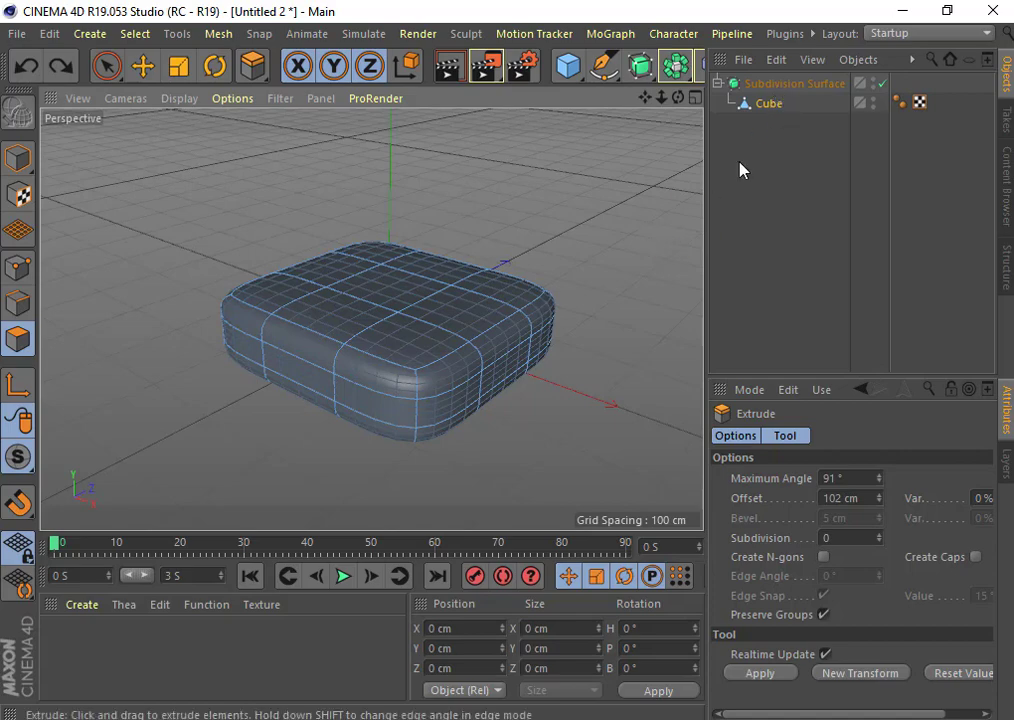
pyautogui.click(765, 158)
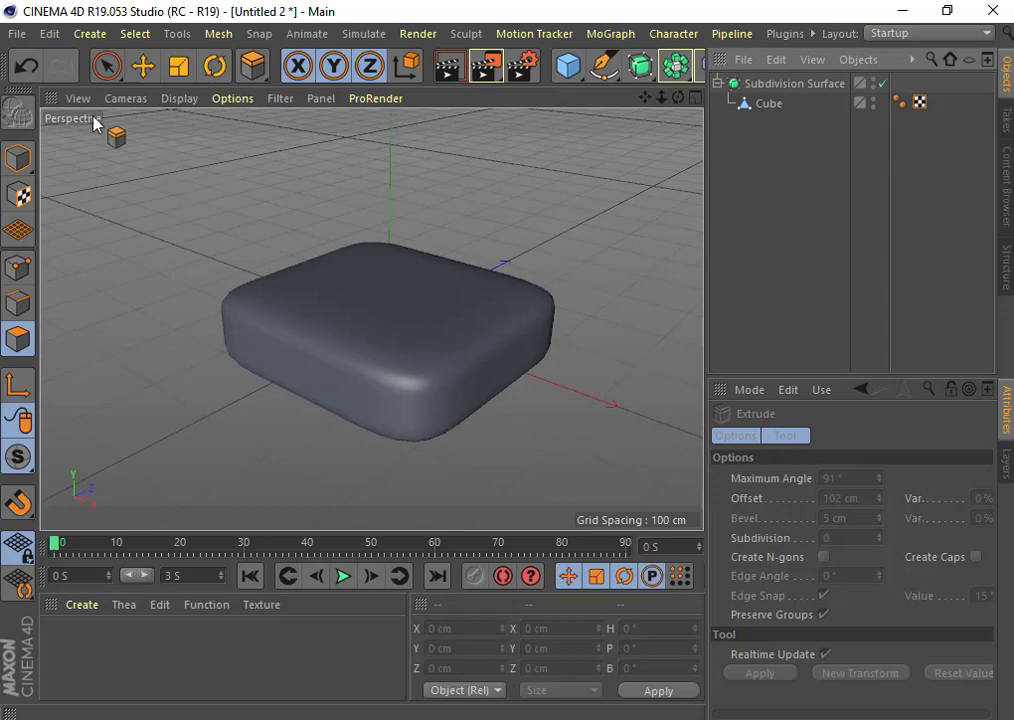
# Select the Subdivision Surface object to display its basic properties.
pyautogui.click(781, 84)
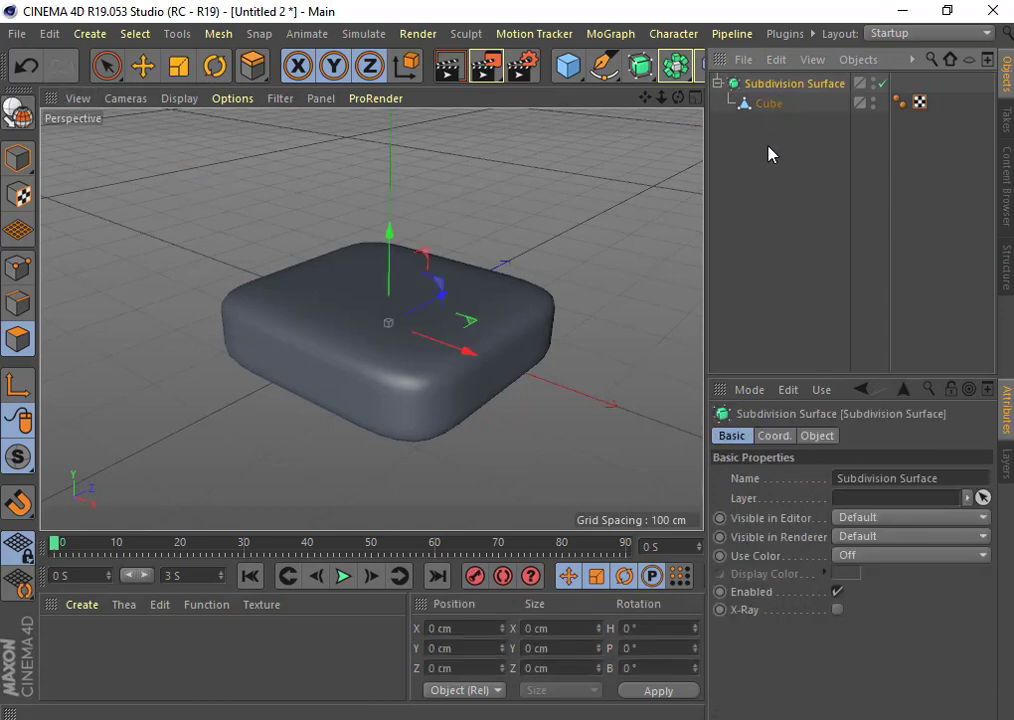